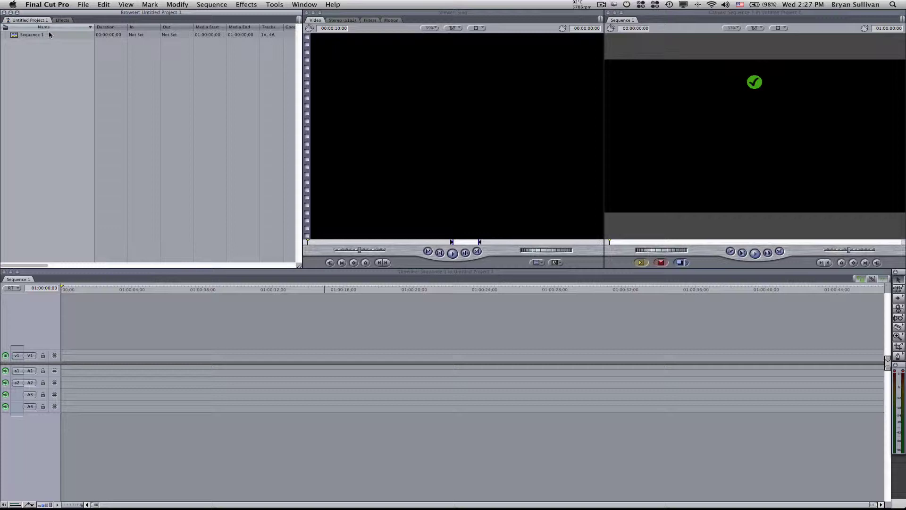
Point the scratch disk, waveform and thumbnail caches, and autosave vault to ProjectName_[MASTER]
left_click(51, 6)
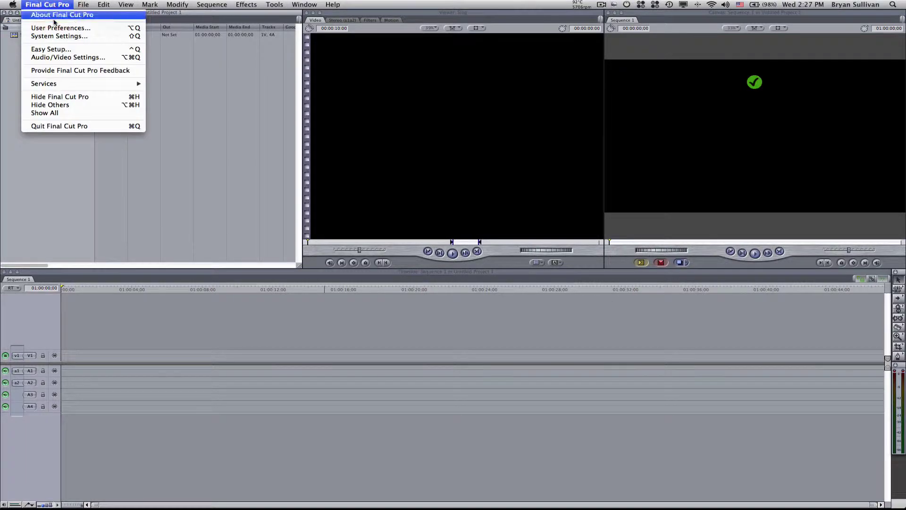
left_click(56, 36)
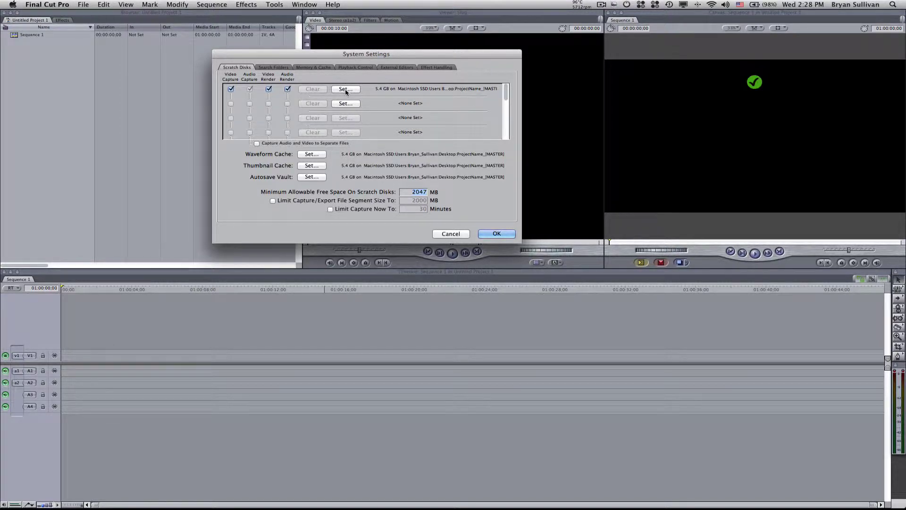
left_click(348, 90)
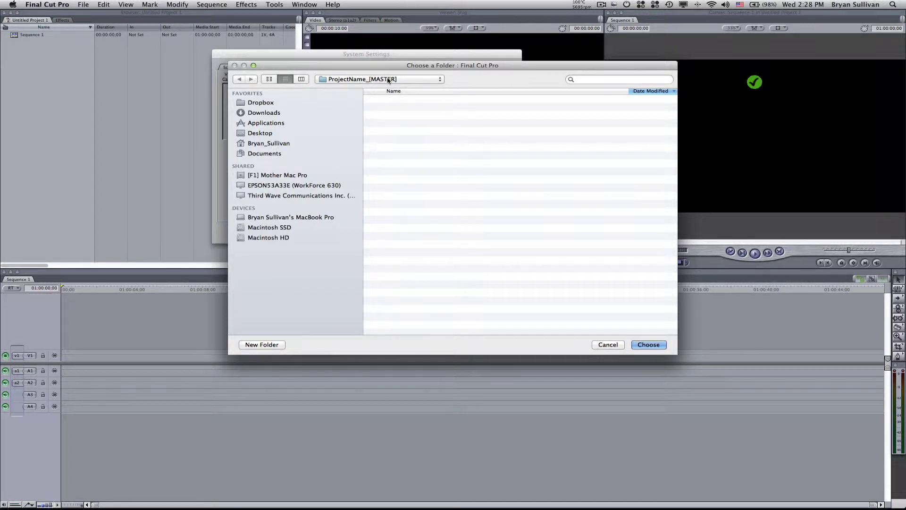
left_click(650, 344)
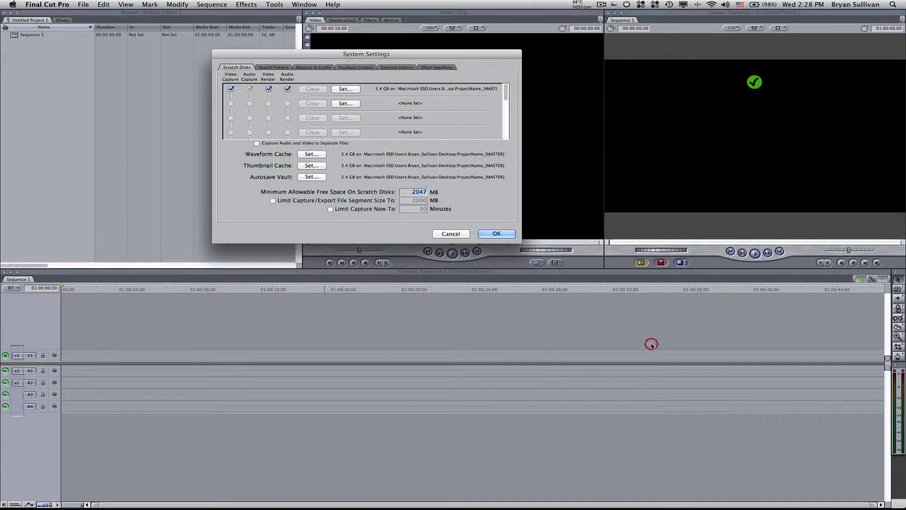
left_click(314, 154)
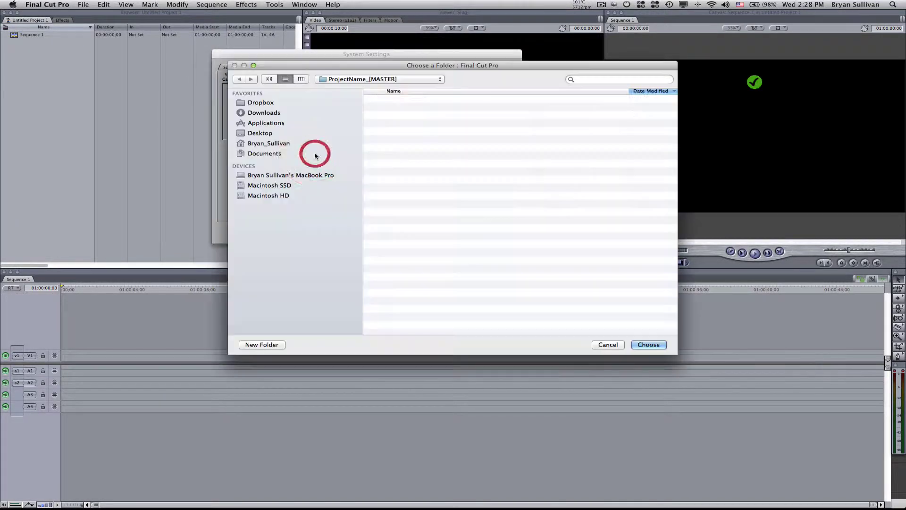
left_click(649, 345)
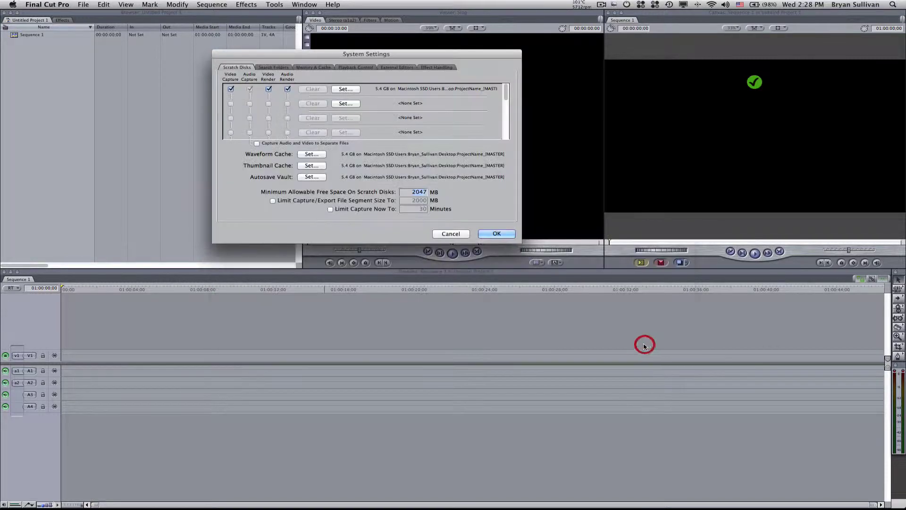
left_click(312, 165)
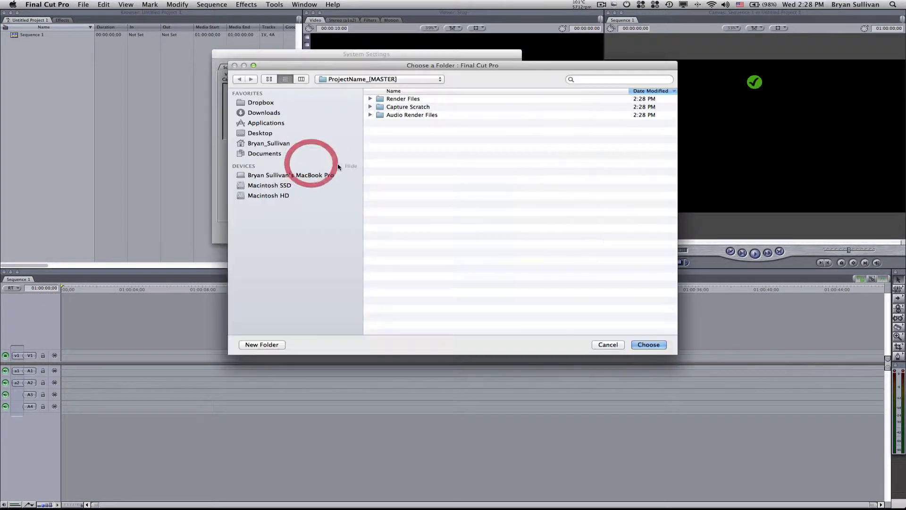
left_click(659, 345)
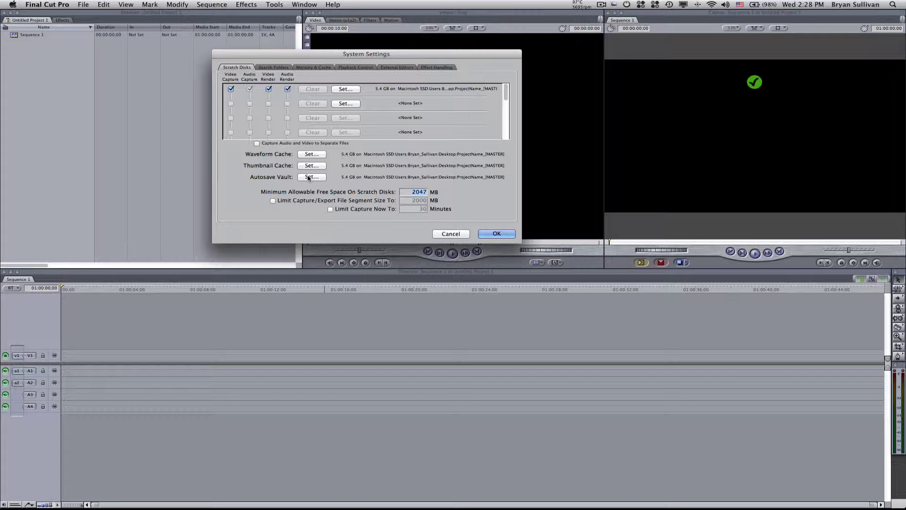
left_click(309, 177)
left_click(648, 345)
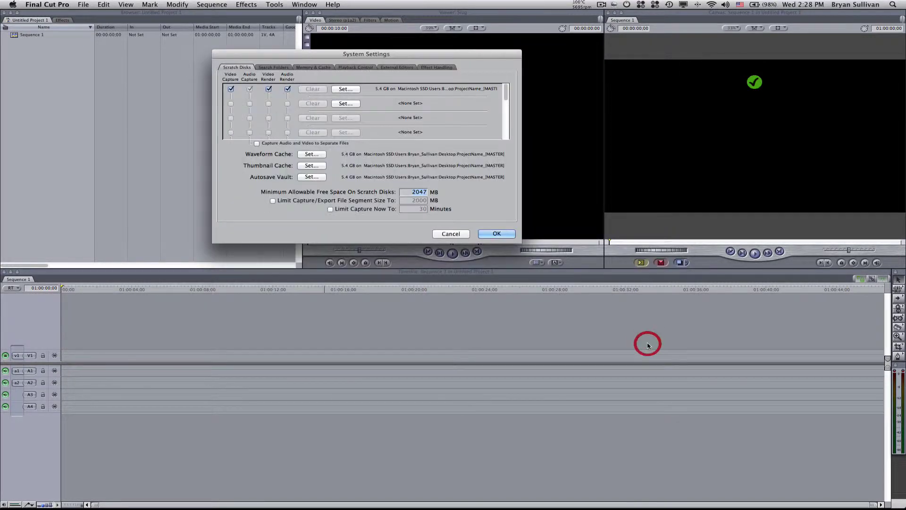
Set the search folder to ProjectName_[MASTER] and confirm the System Settings
left_click(270, 69)
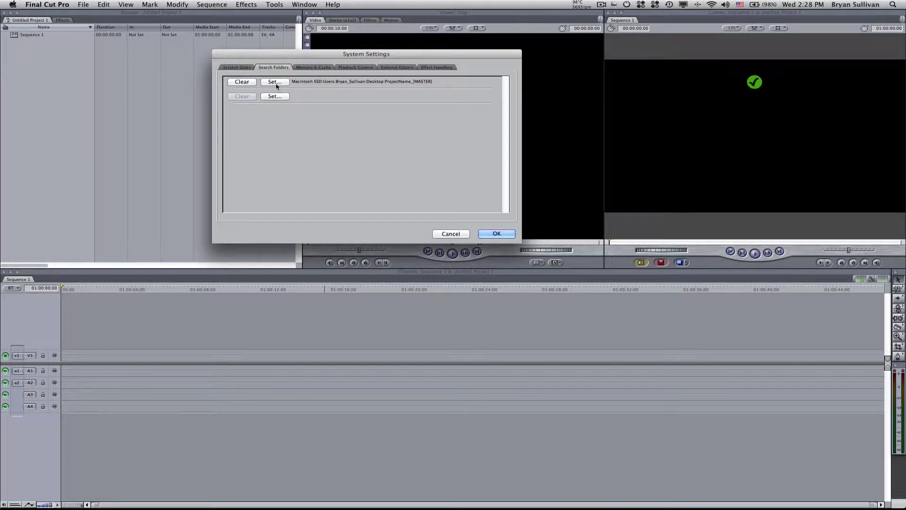
left_click(276, 82)
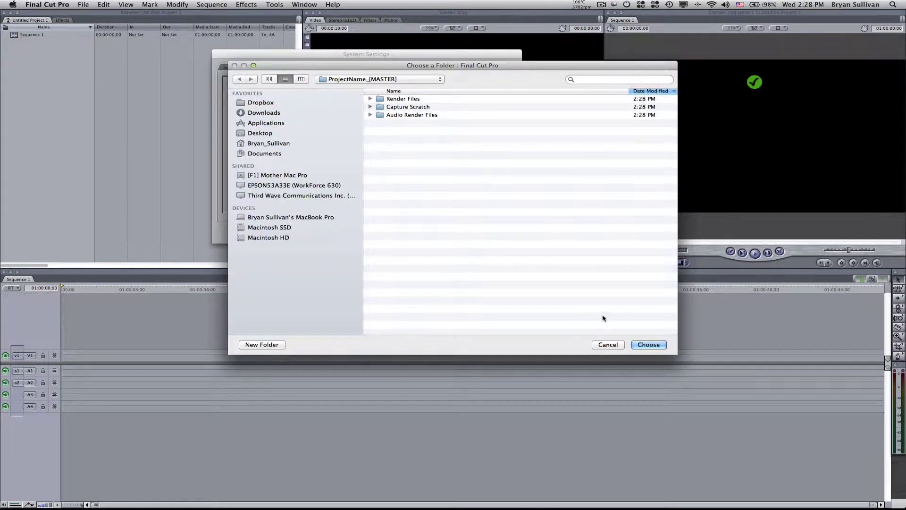
left_click(648, 345)
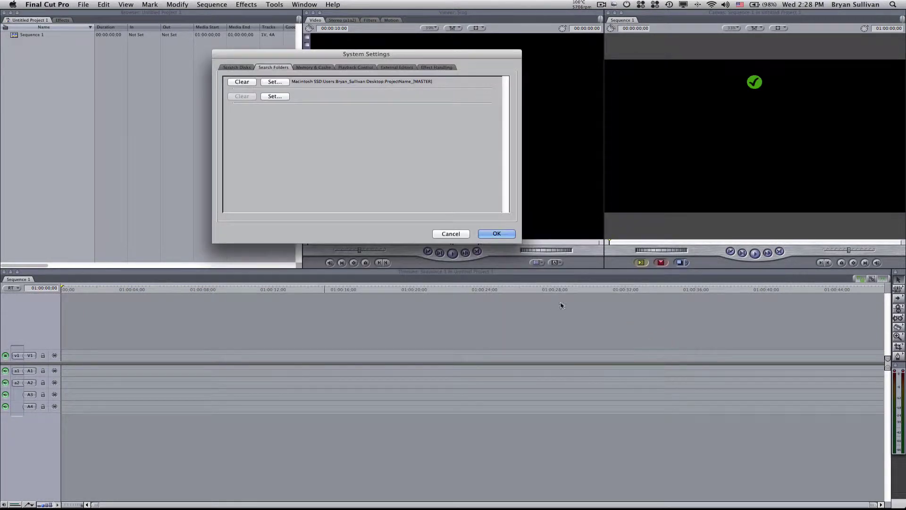
left_click(496, 233)
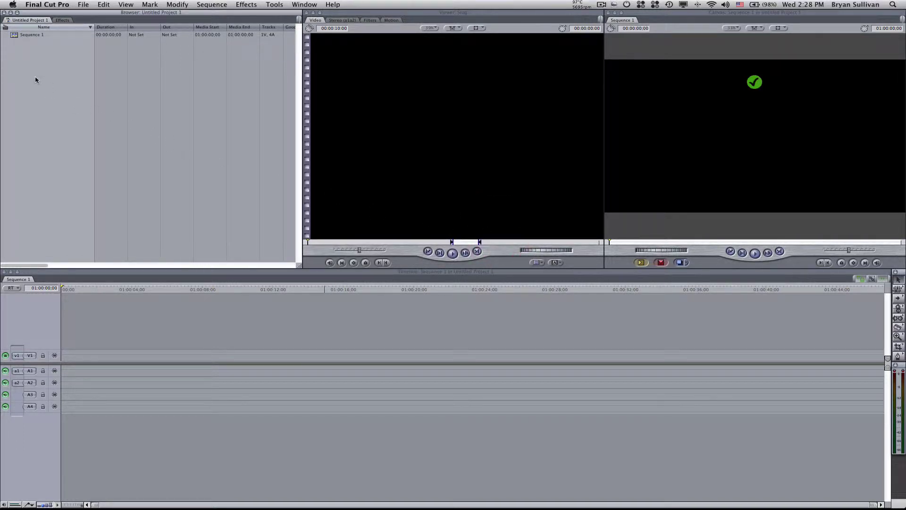
Switch the Audio/Video Settings sequence preset to Apple ProRes 422 1920x1080 60i 48 kHz
left_click(48, 3)
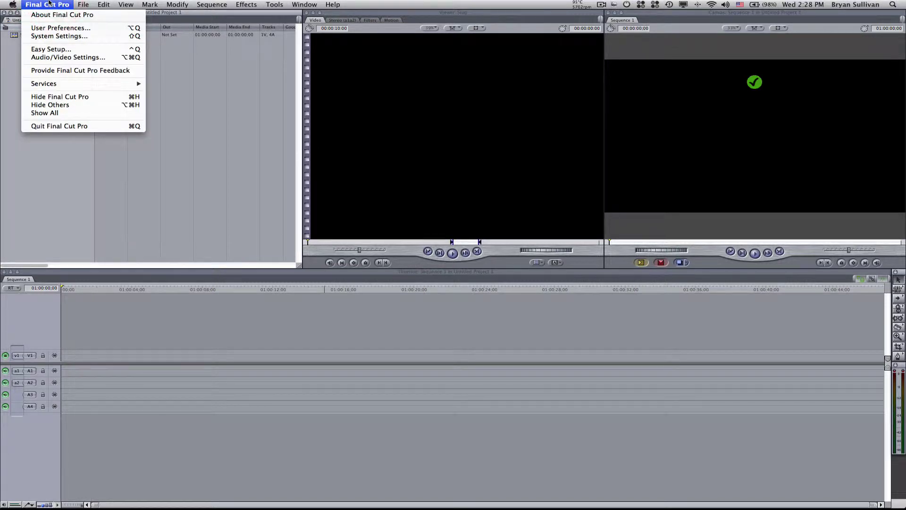
left_click(55, 58)
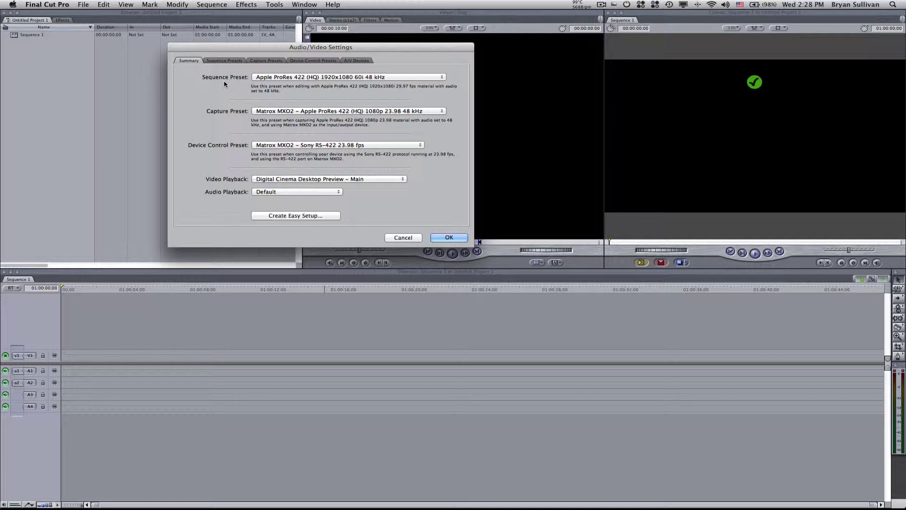
left_click(305, 79)
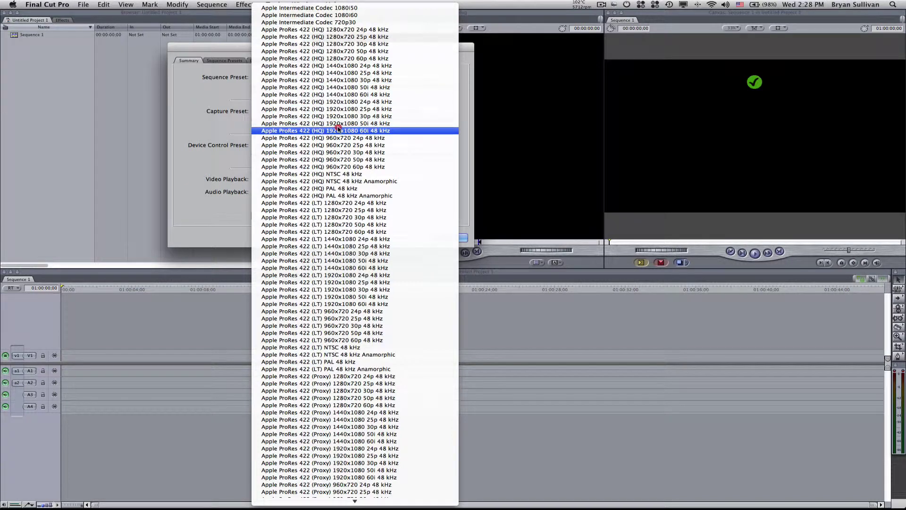
mouse_move(321, 504)
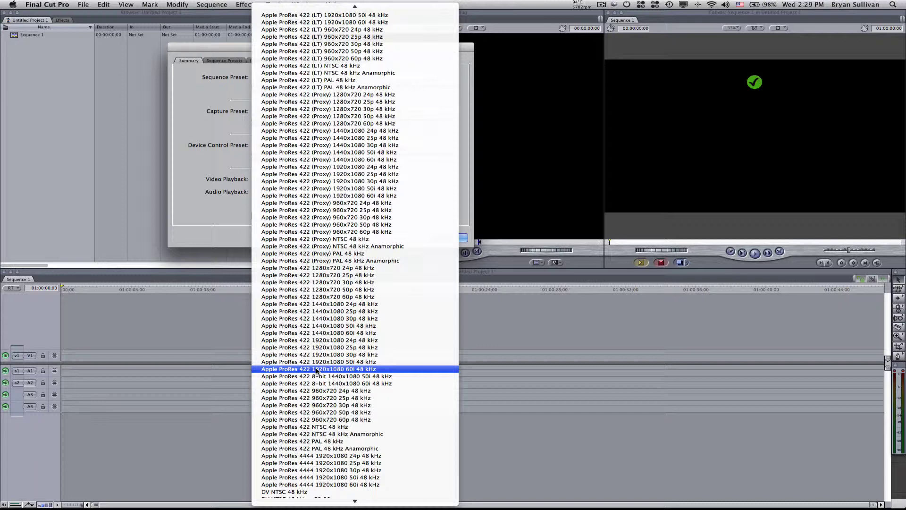
left_click(316, 369)
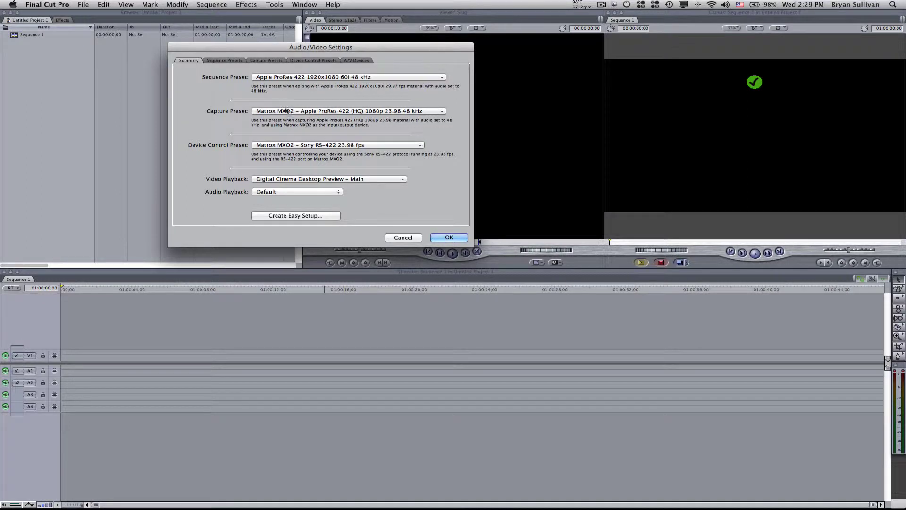
left_click(453, 240)
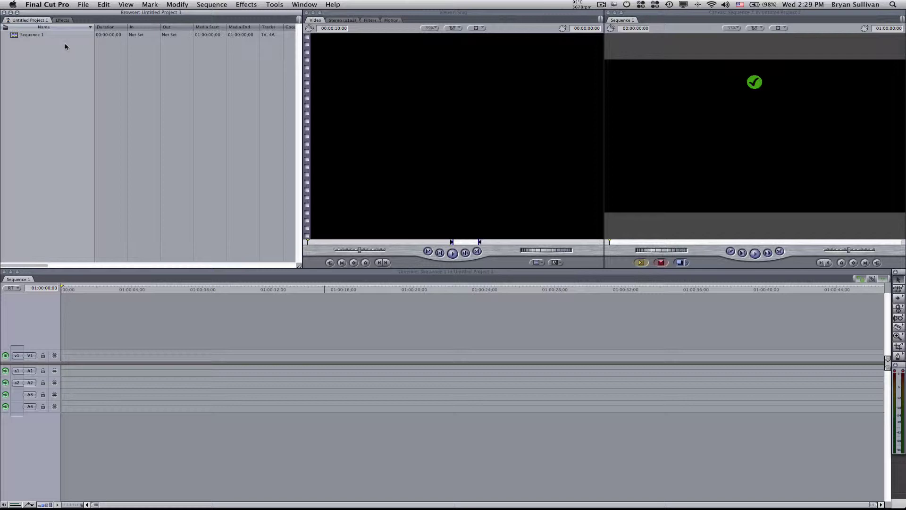
Save the project as ProjectName_[MASTER]_01 in the ProjectName_[MASTER] folder
left_click(84, 4)
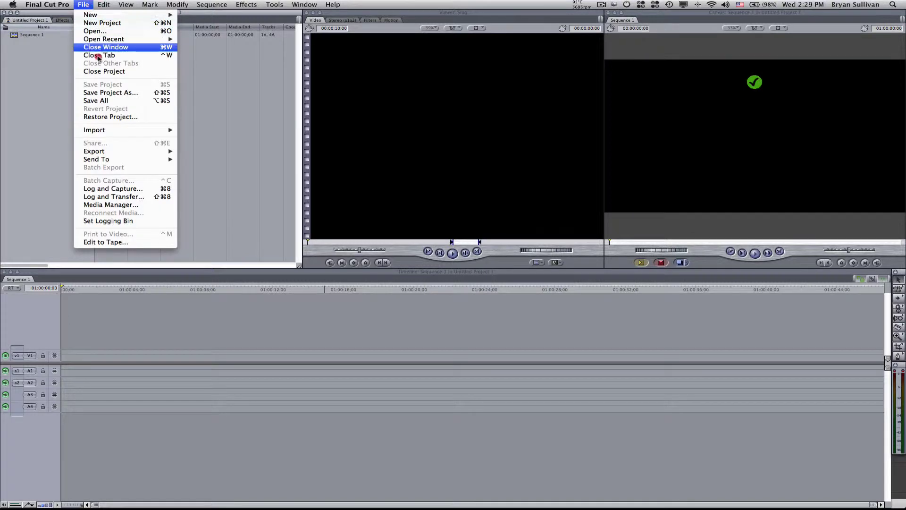
left_click(102, 95)
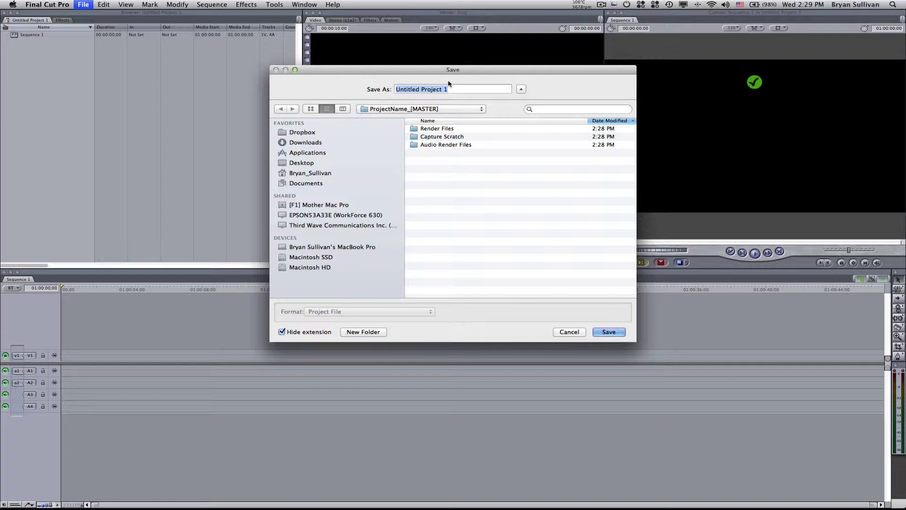
type("ProjectName_[MASTER]_01")
key("Return")
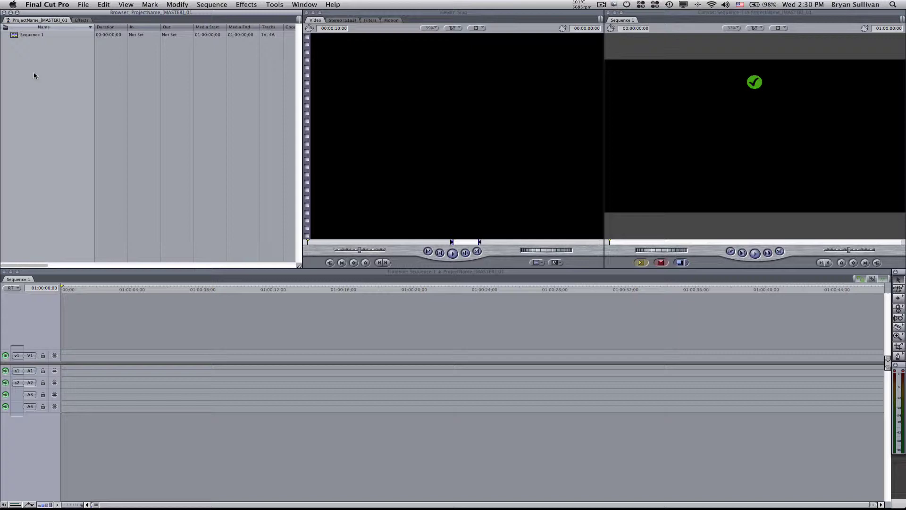
Add two new bins named ProjectName_[Capture_Scratch] and ProjectName_[Graphics]
right_click(36, 47)
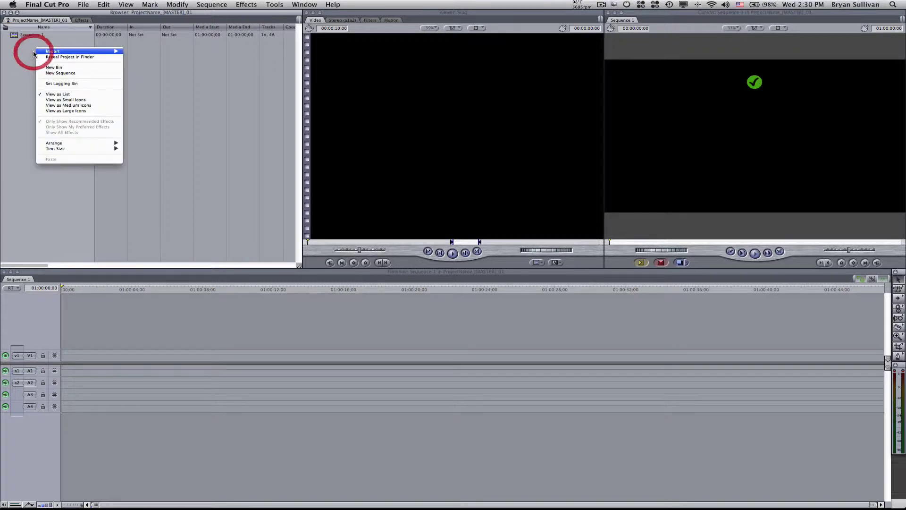
left_click(53, 68)
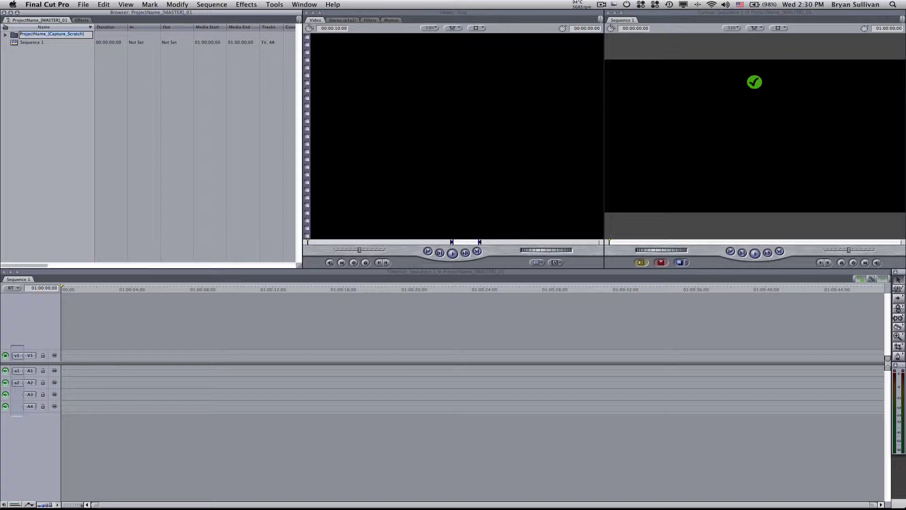
right_click(34, 75)
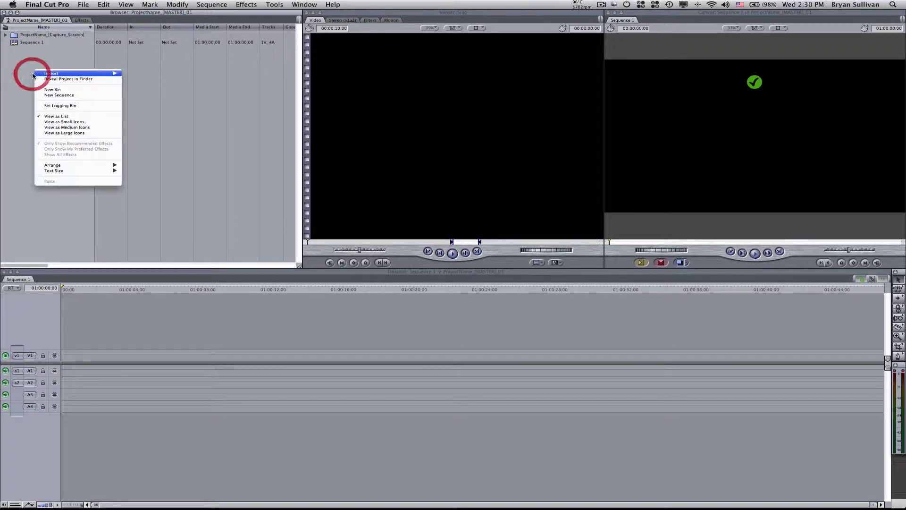
left_click(51, 90)
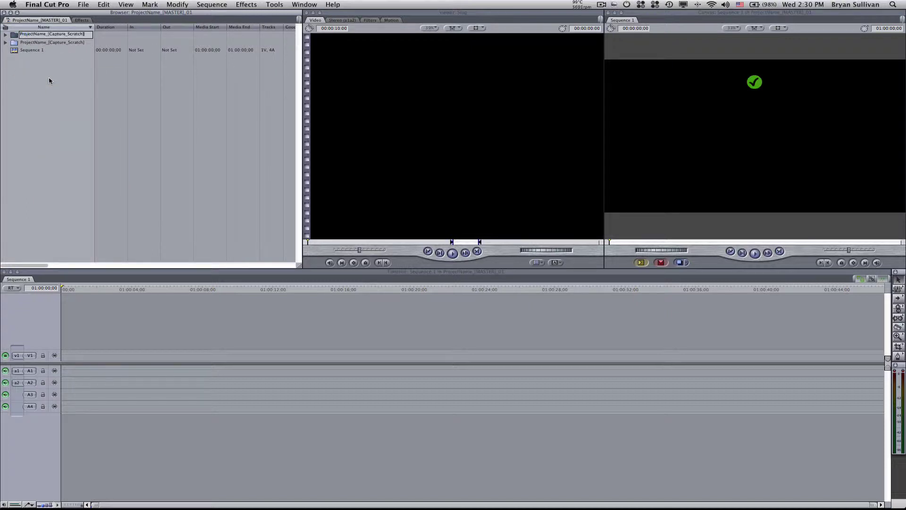
key("BackSpace")
key("BackSpace")
key("BackSpace")
key("BackSpace")
key("BackSpace")
key("BackSpace")
key("BackSpace")
key("BackSpace")
key("BackSpace")
key("BackSpace")
key("BackSpace")
key("BackSpace")
key("BackSpace")
key("BackSpace")
Add a third bin named ProjectName_[Audio]
right_click(36, 87)
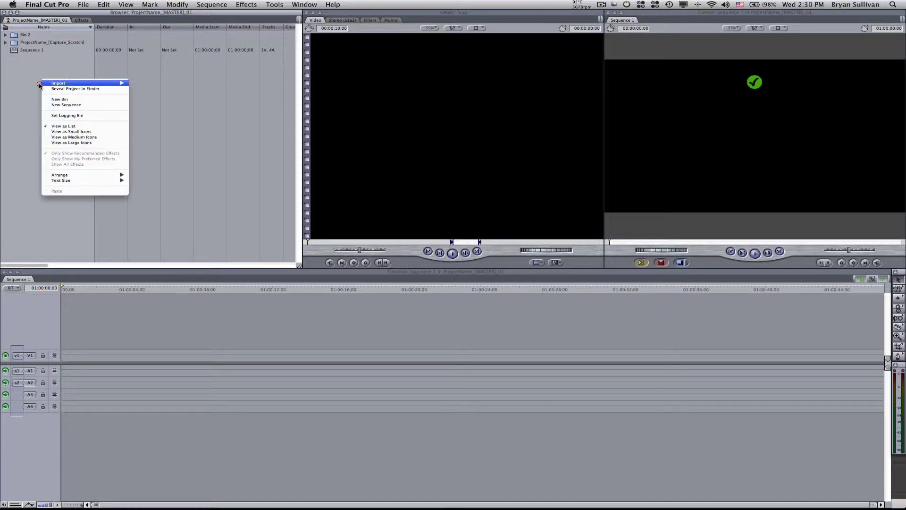
left_click(64, 98)
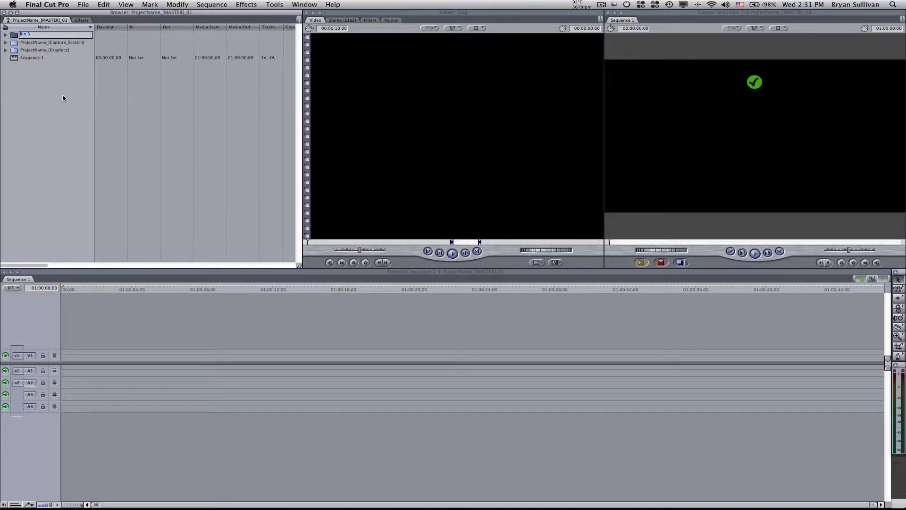
key("super+v")
left_click(63, 34)
left_click_drag(62, 35, 50, 35)
type("A")
left_click(34, 106)
Add a fourth bin named ProjectName_[Timelines]
right_click(51, 83)
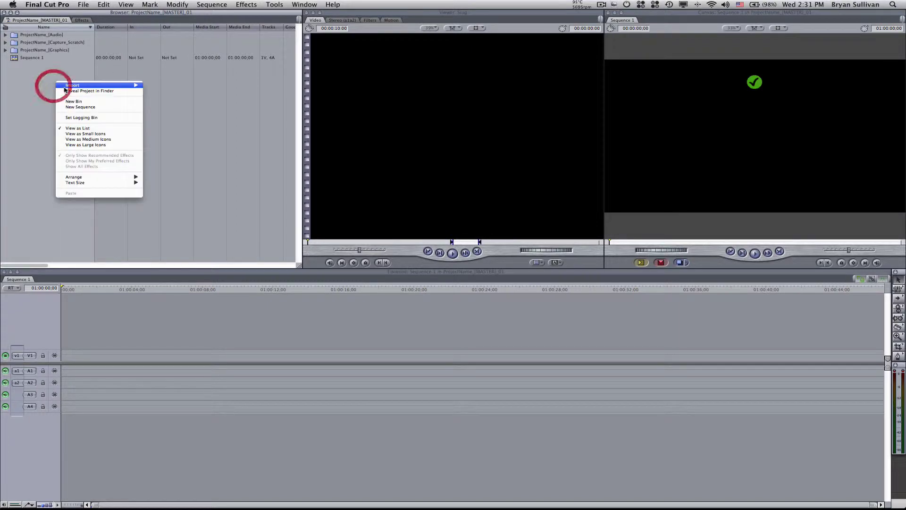
left_click(73, 101)
key("super+v")
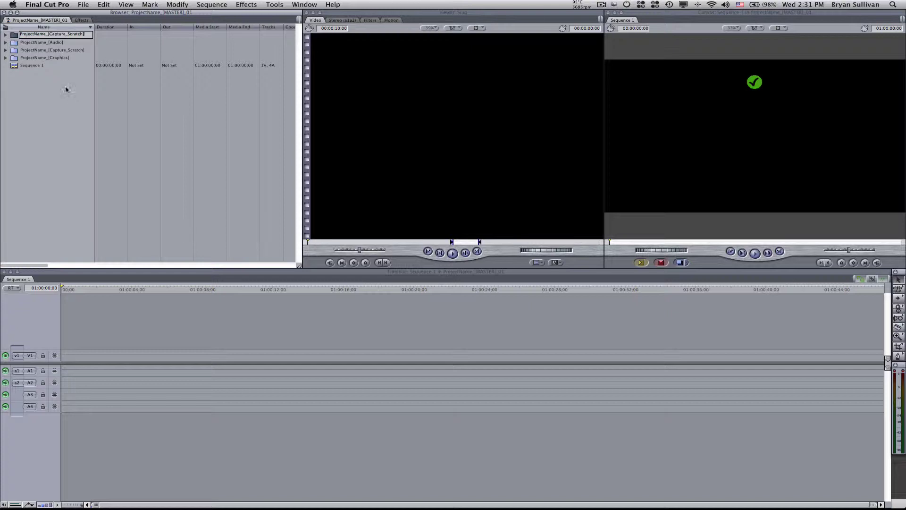
left_click_drag(85, 35, 51, 36)
type("Timelines]")
Rename Sequence 1 to ProjectName_[Offline]_01 and move it into the ProjectName_[Timelines] bin
left_click(56, 118)
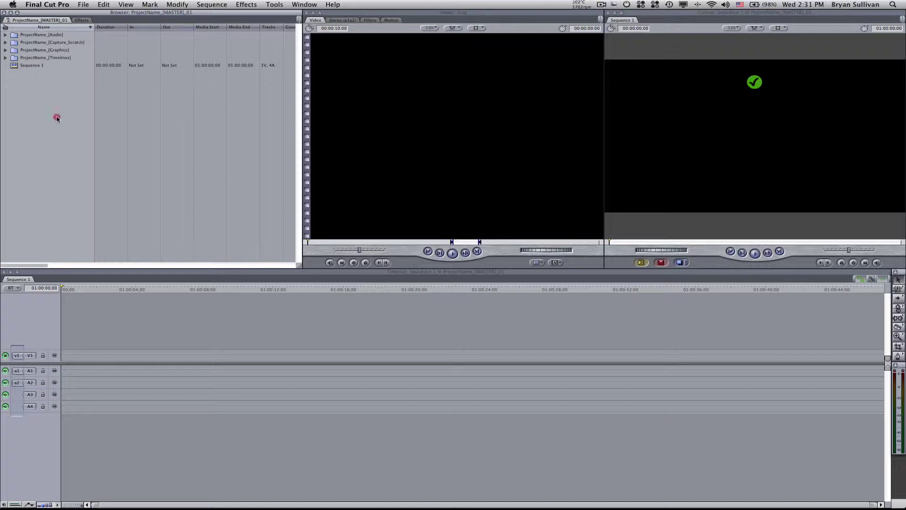
left_click(32, 66)
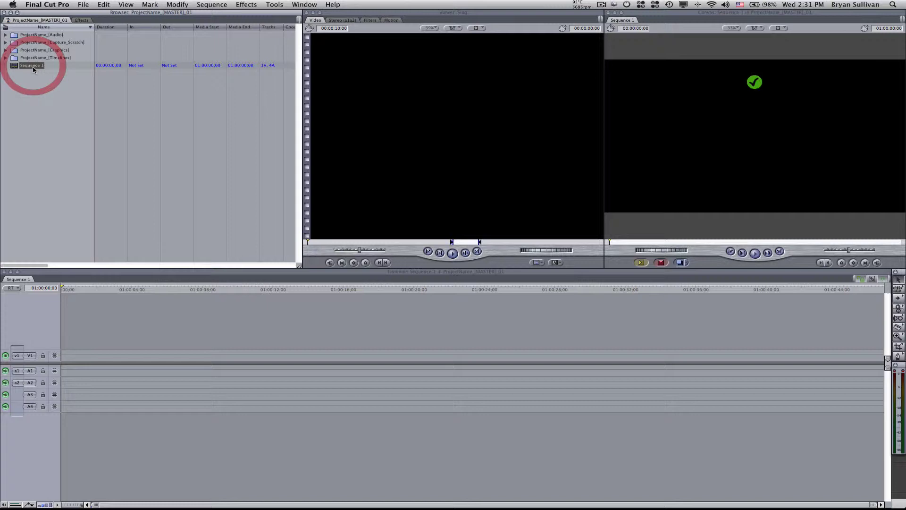
left_click(32, 67)
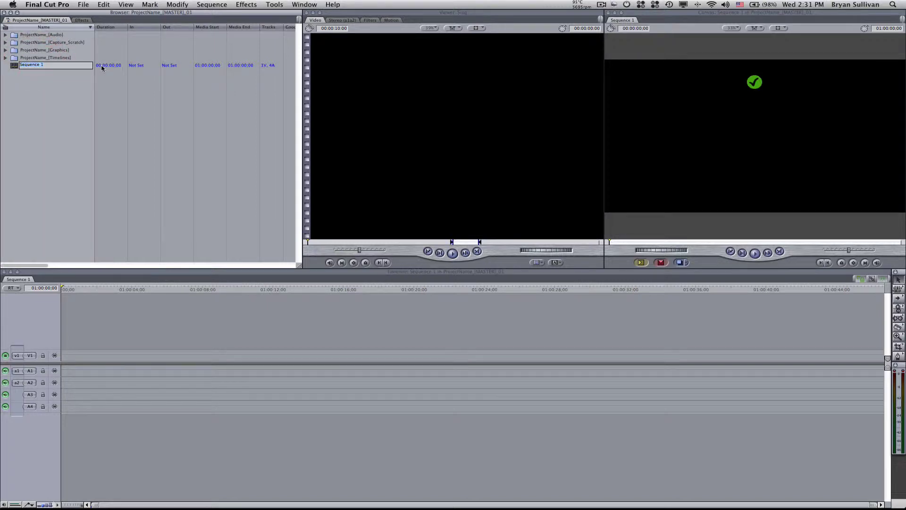
type("Pr")
left_click(55, 81)
left_click(34, 57)
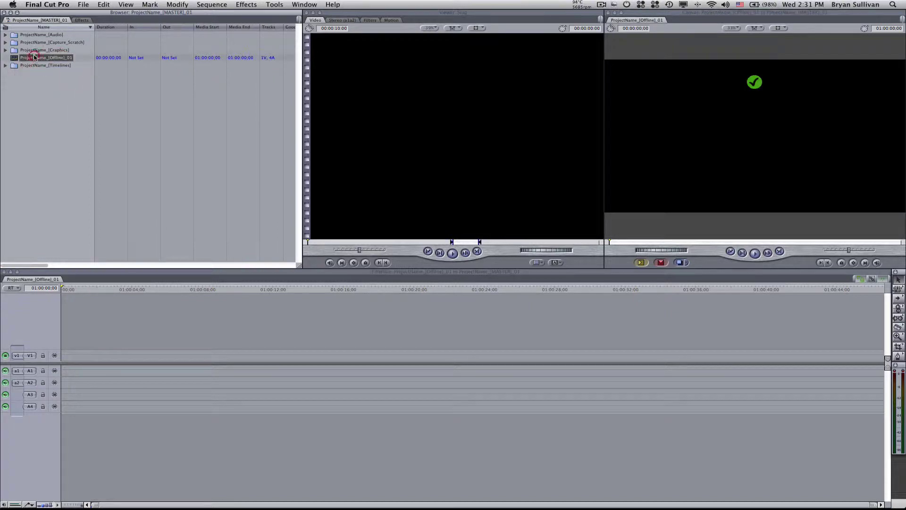
left_click_drag(34, 57, 33, 66)
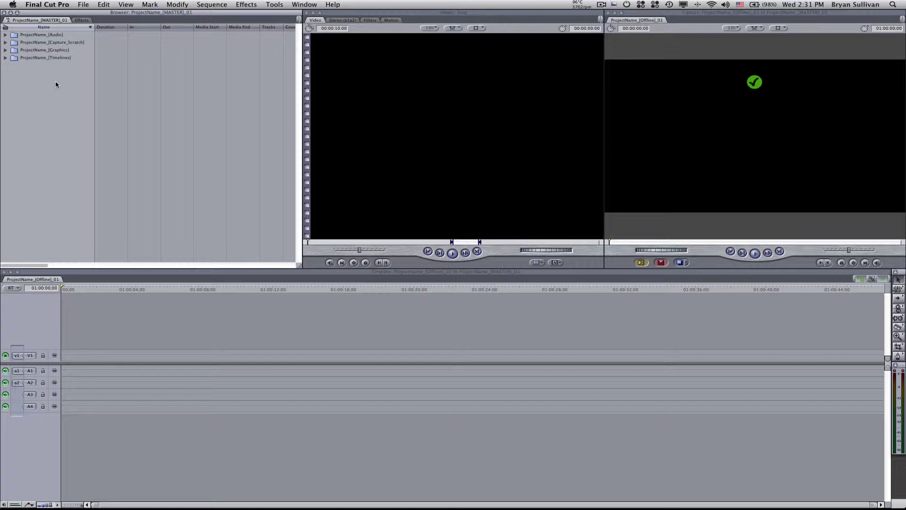
In Finder, open Capture Scratch and create a ProjectName_[Audio] folder
key("super+Tab")
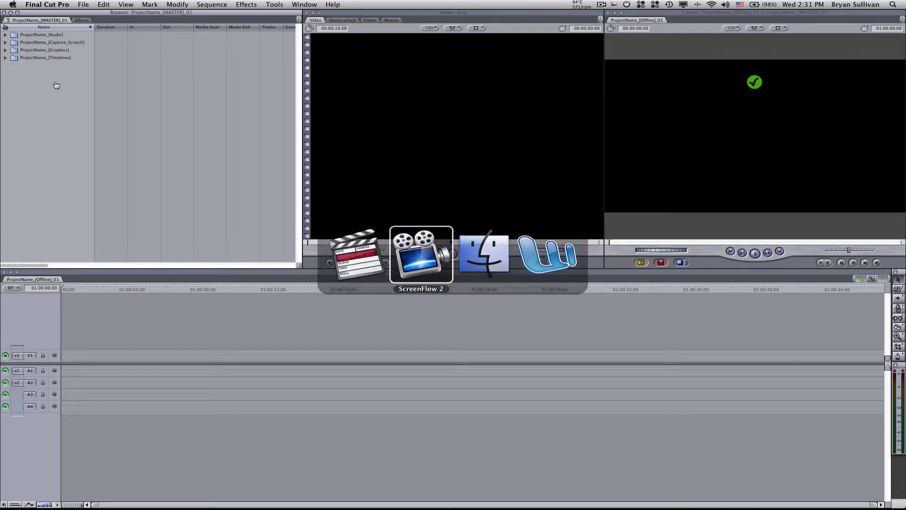
key("super+Tab")
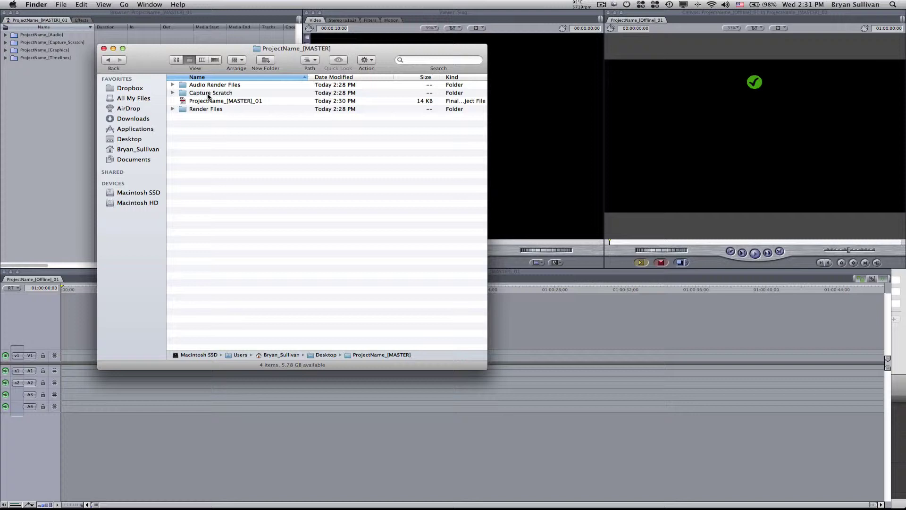
double_click(208, 94)
right_click(204, 100)
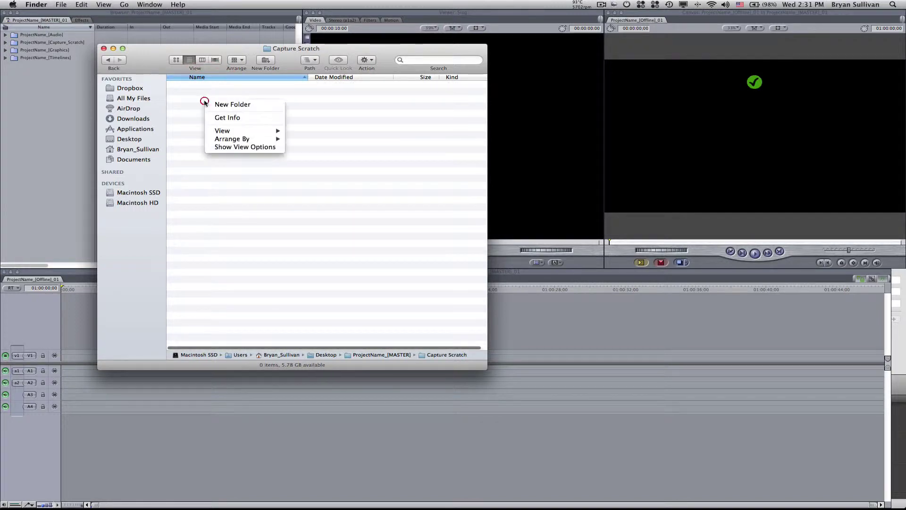
left_click(234, 105)
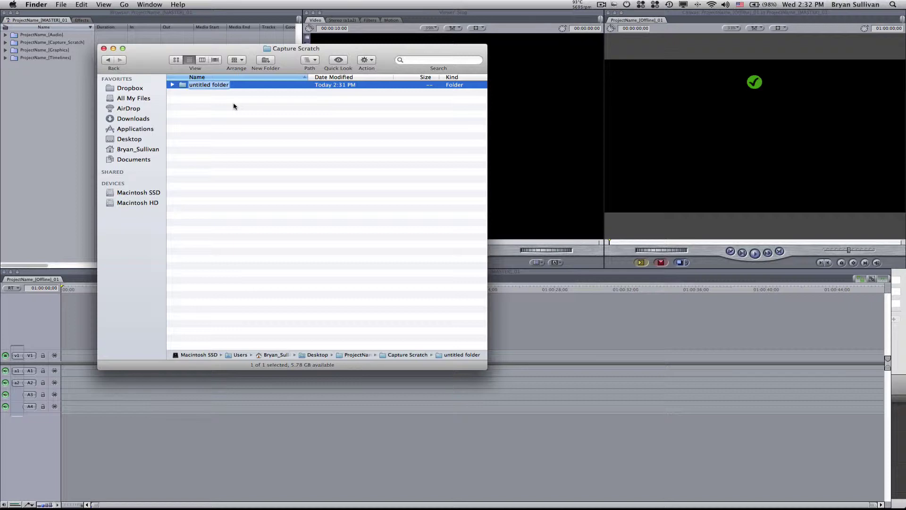
type("ProjectName_[Audio")
Add ProjectName_[Graphics] and ProjectName_[Media] folders alongside it
right_click(212, 106)
left_click(239, 112)
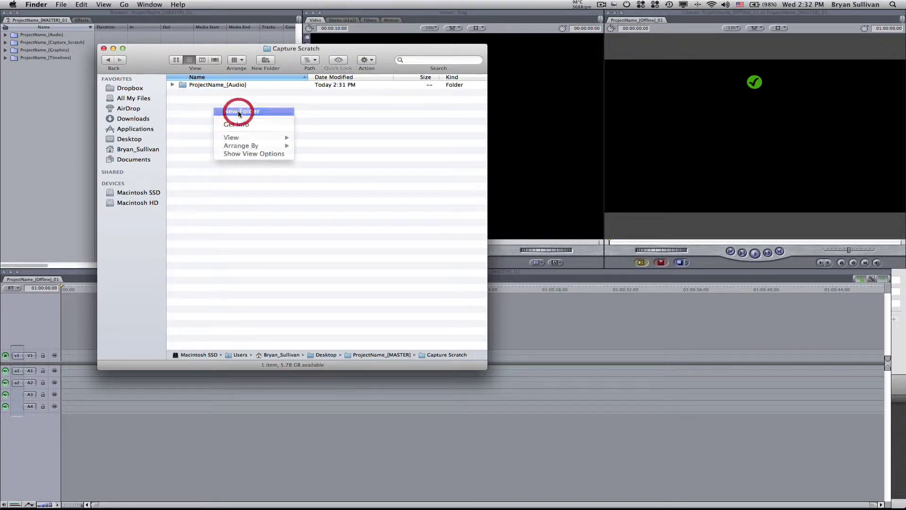
type("Pr")
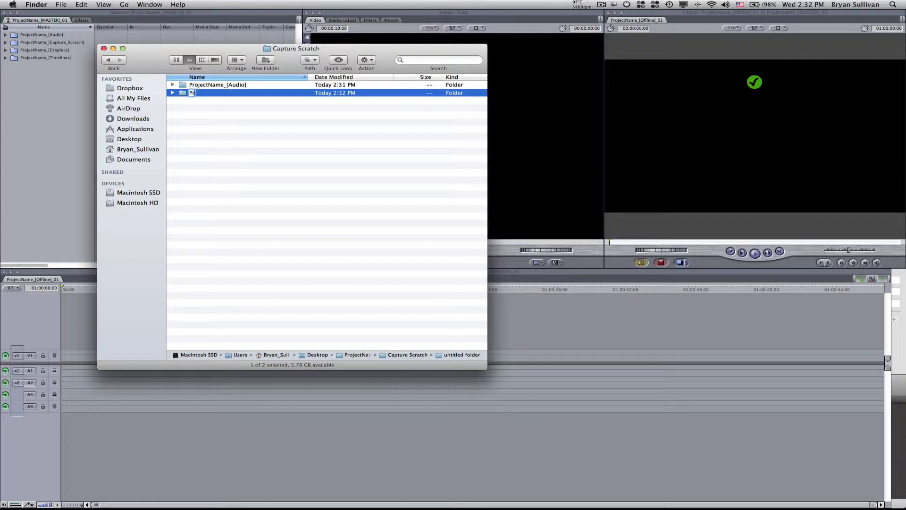
type("ojectName_[Graphics")
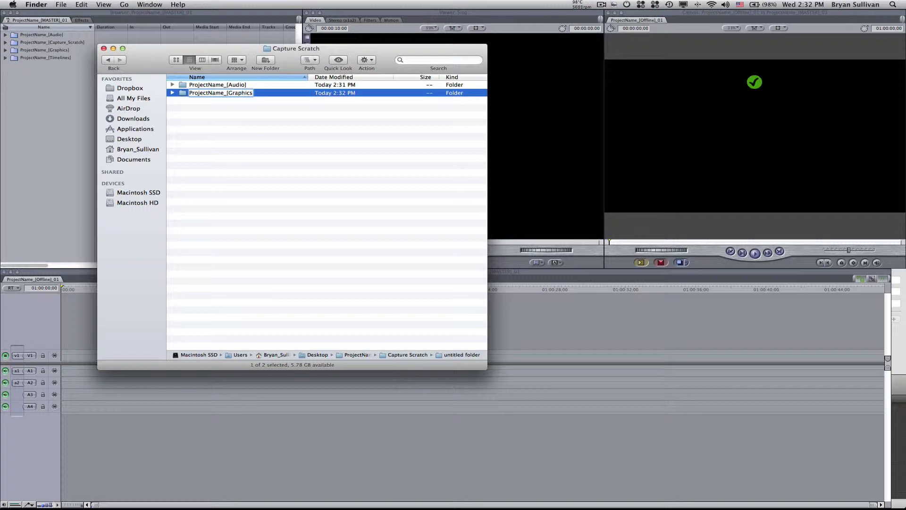
type("]")
left_click(204, 115)
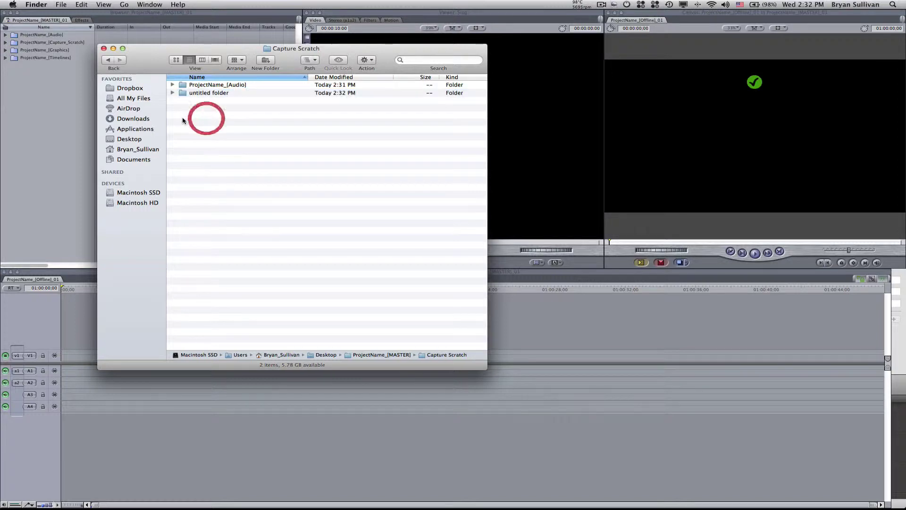
right_click(202, 118)
left_click(201, 122)
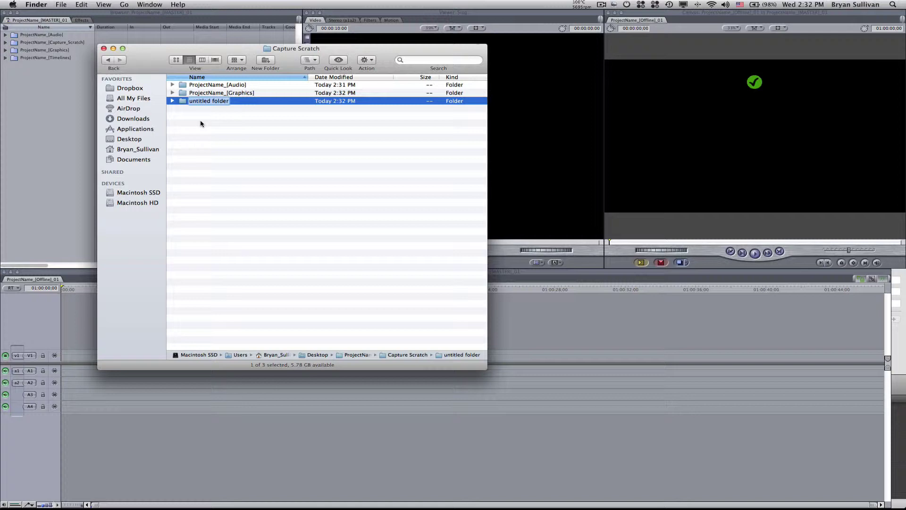
type("ProjectName_[Media")
left_click(220, 149)
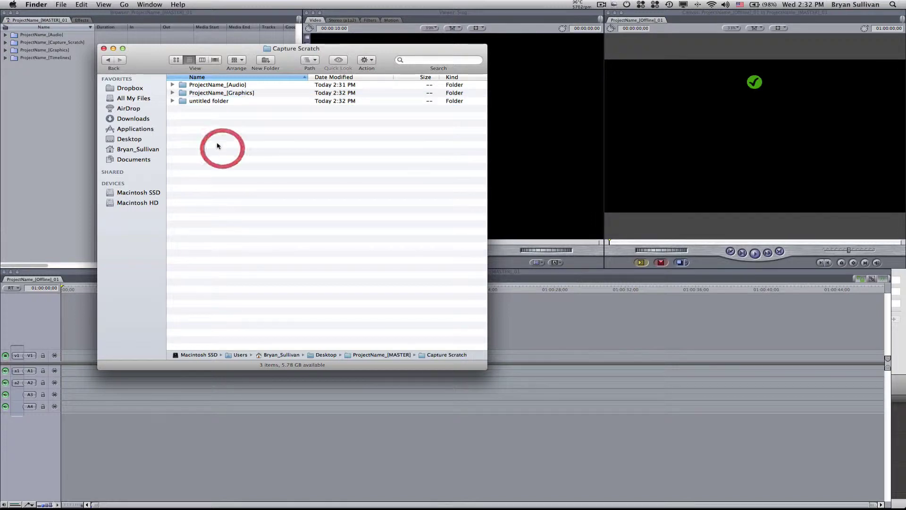
Rename the ProjectName_[Capture_Scratch] bin to ProjectName_[Media], then return to Finder
left_click(72, 68)
left_click(67, 42)
left_click(68, 43)
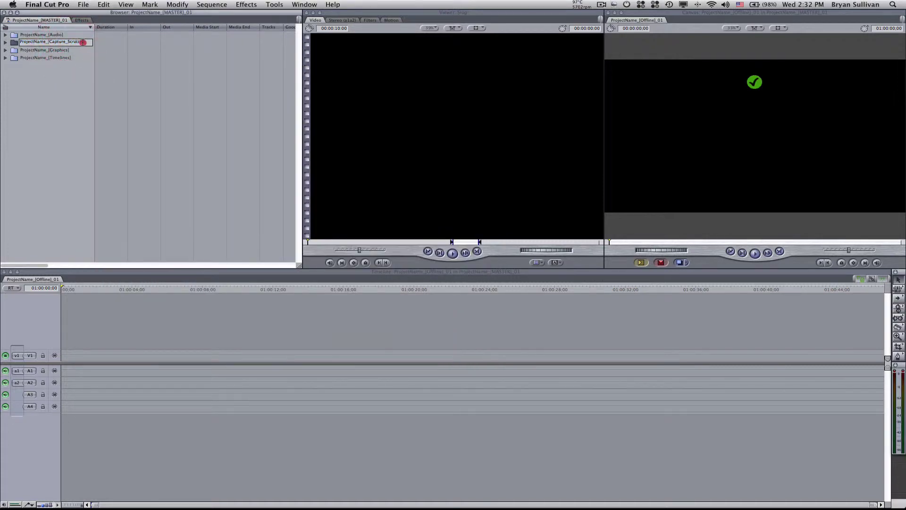
left_click_drag(83, 42, 50, 43)
type("Media]")
left_click(63, 78)
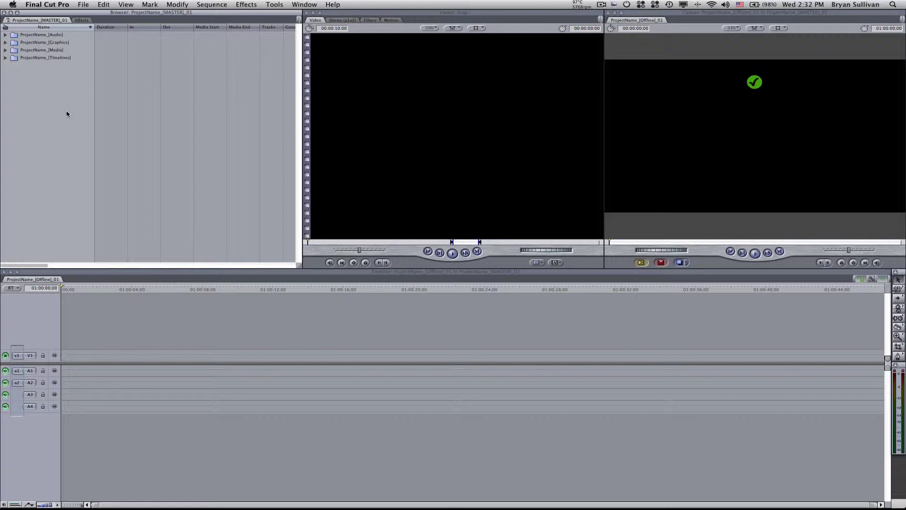
key("super+Tab")
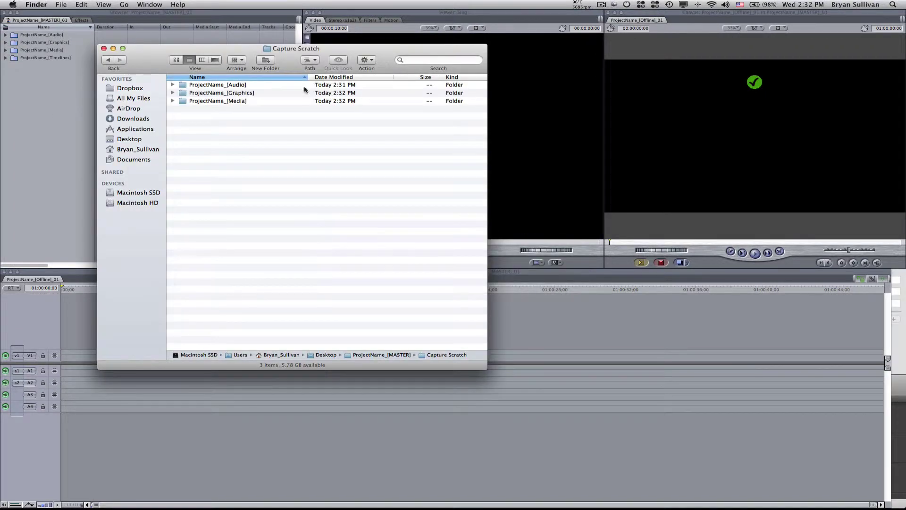
Open ProjectName_[Audio] and create ProjectName_[ScratchVO] and ProjectName_[ProVO] folders inside it
double_click(189, 86)
right_click(208, 115)
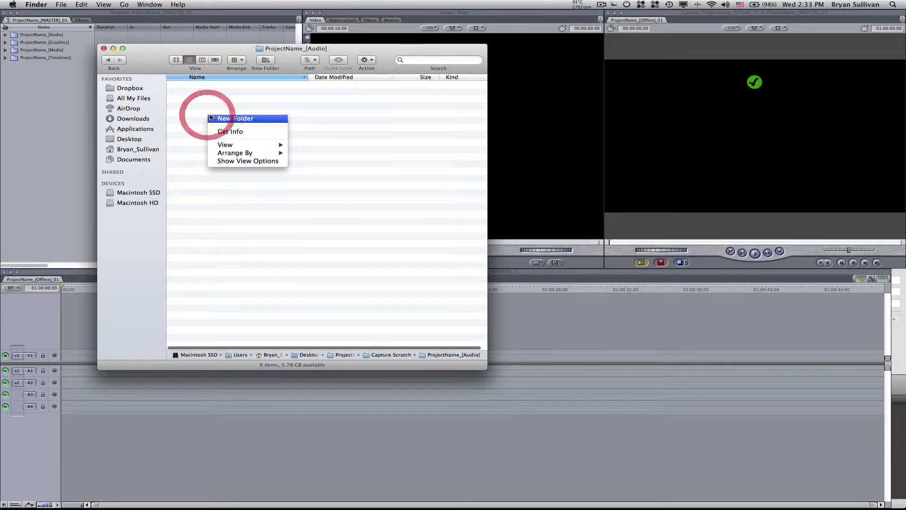
left_click(237, 119)
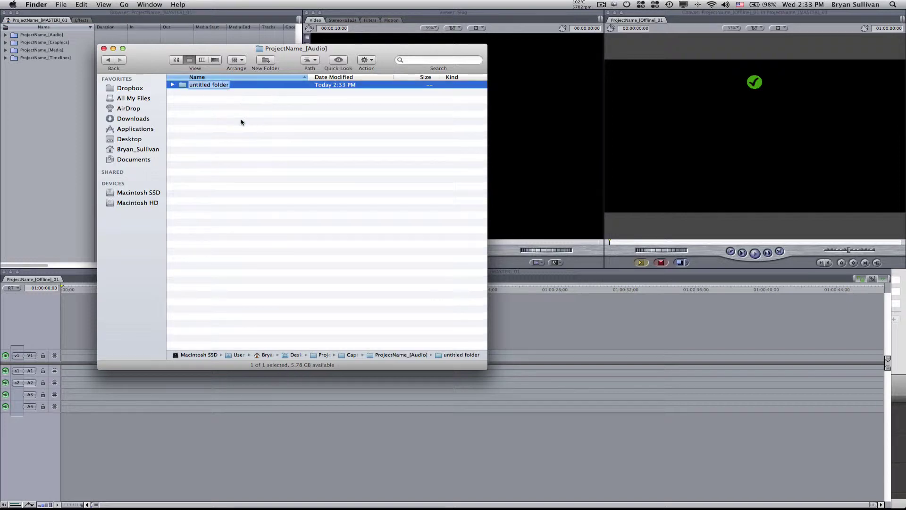
type("ProjectName_[ScratchVO")
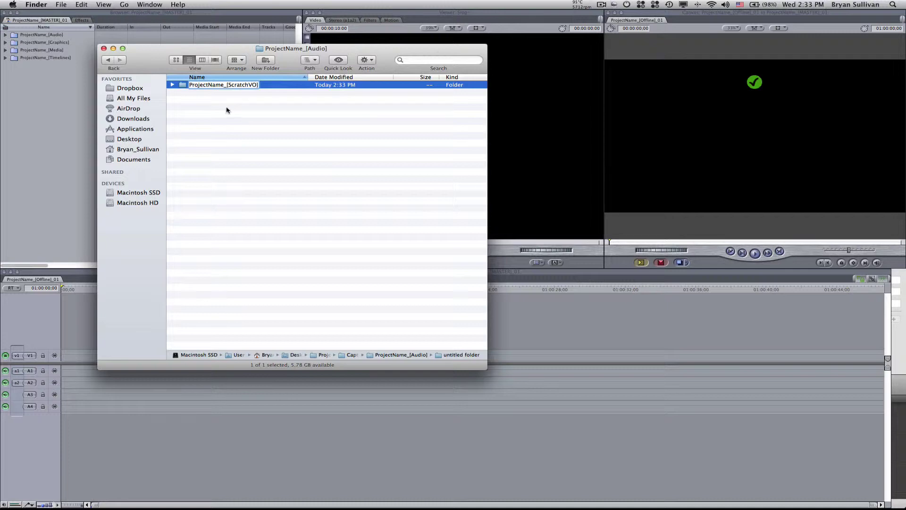
key("Escape")
left_click(200, 107)
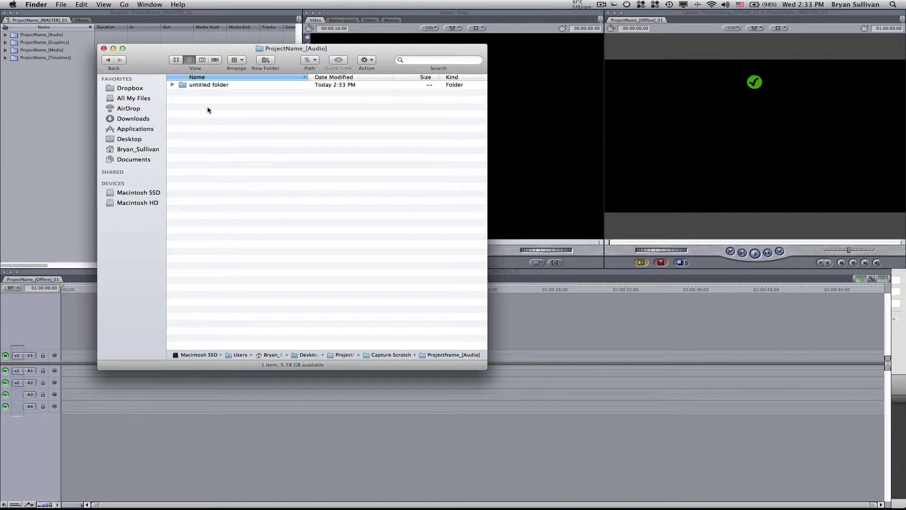
right_click(199, 105)
left_click(216, 109)
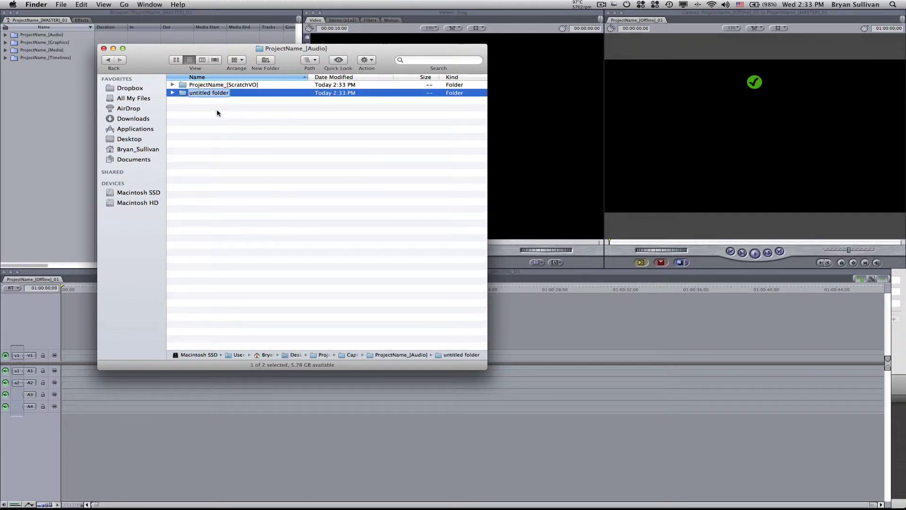
type("ProjectName_[ProVO")
left_click(200, 118)
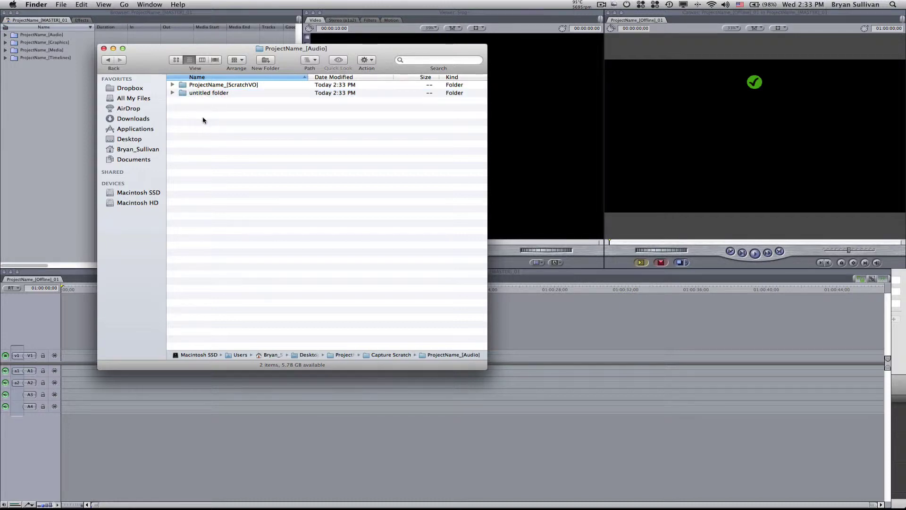
Add ProjectName_[Music] and ProjectName_[SoundFX] folders, then select all four subfolders
right_click(208, 114)
left_click(232, 117)
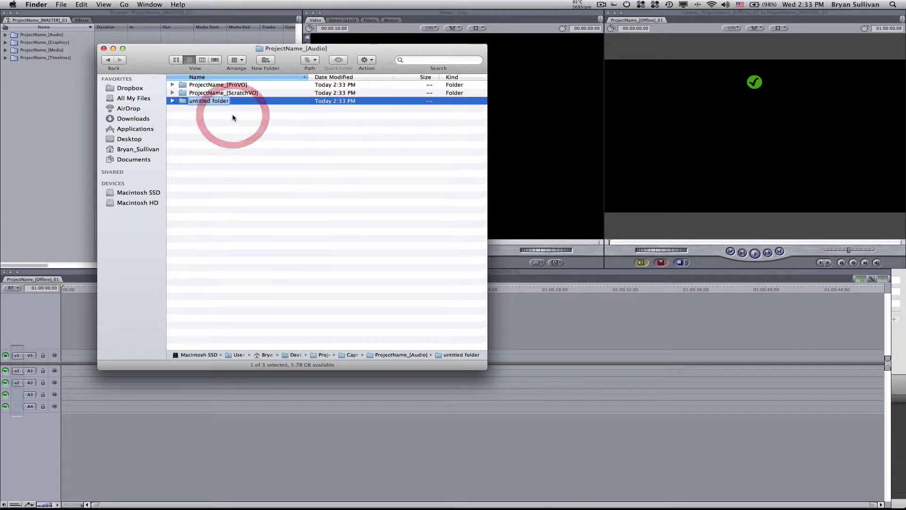
type("Proje")
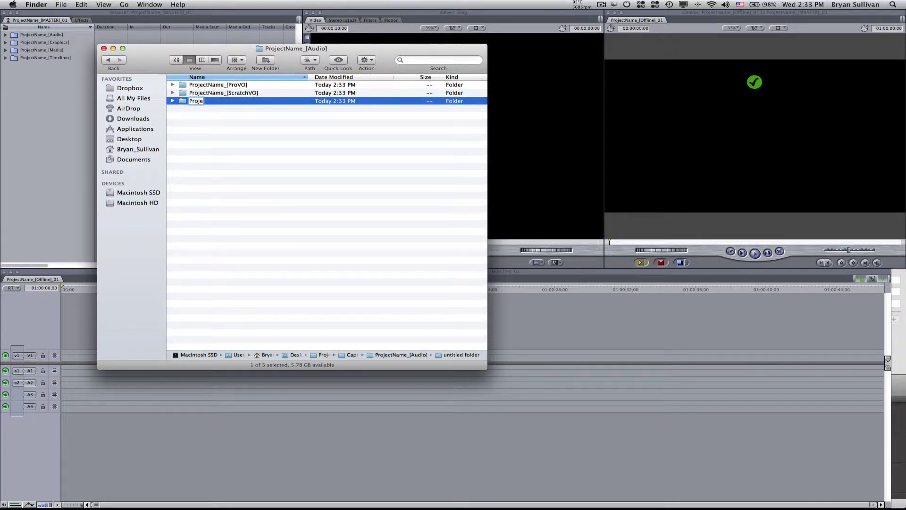
type("ctName_[Music")
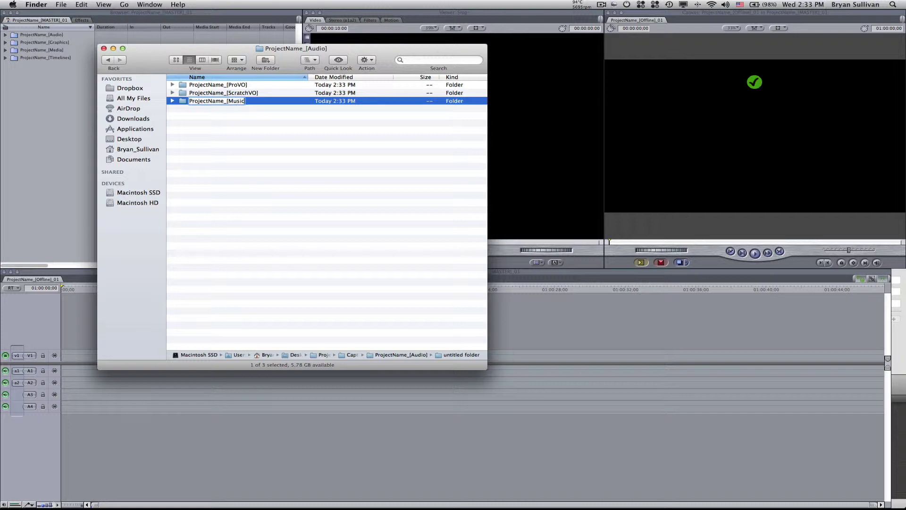
type("]")
left_click(225, 125)
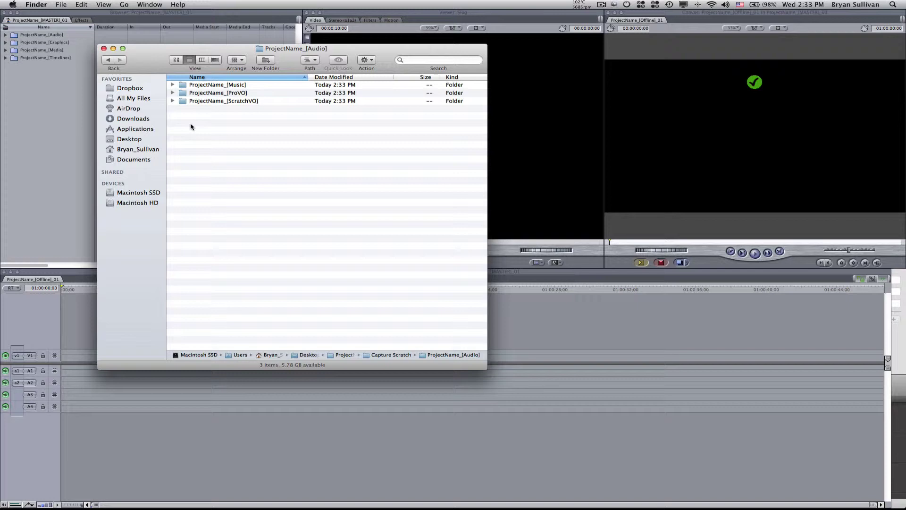
right_click(188, 125)
left_click(202, 127)
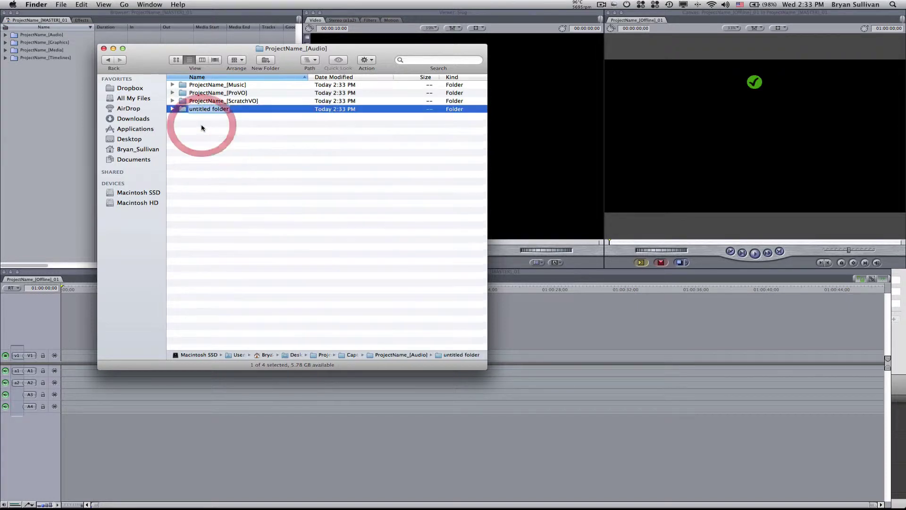
type("Pro")
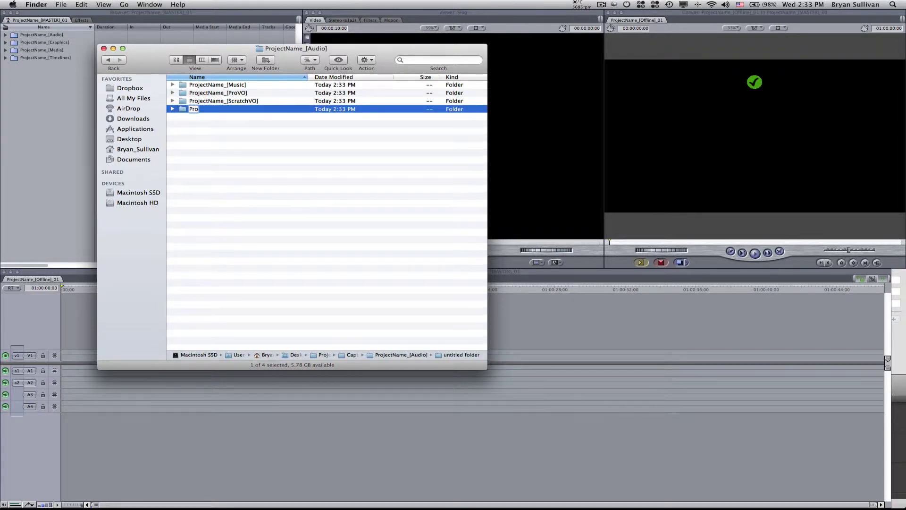
type("jectName_[SoundFX")
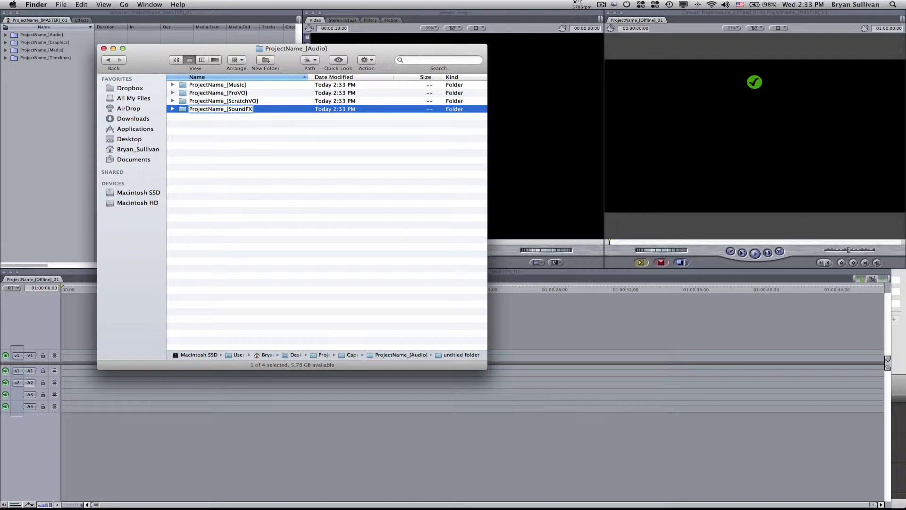
left_click(224, 141)
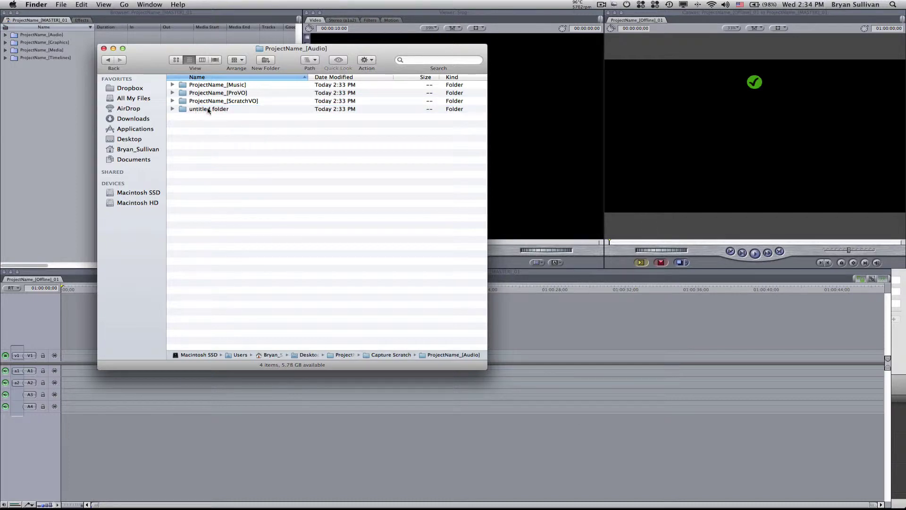
left_click(217, 85)
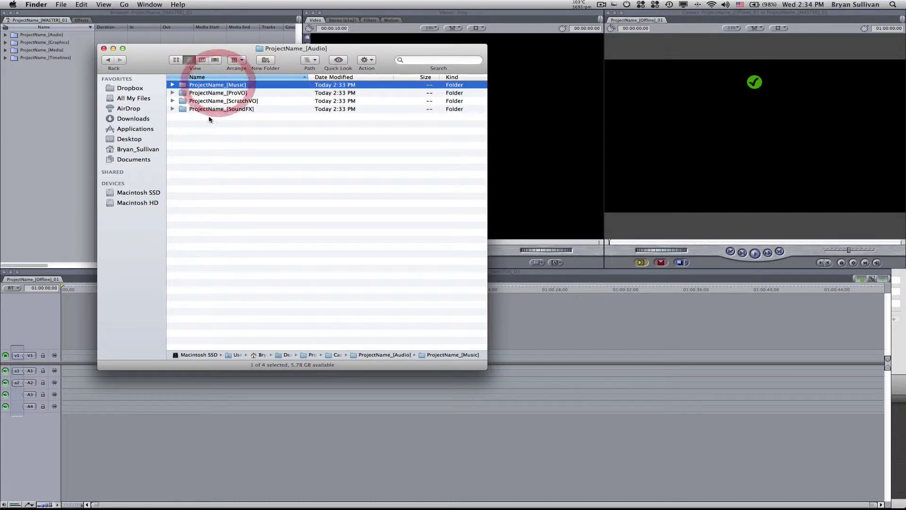
left_click(211, 109, "shift")
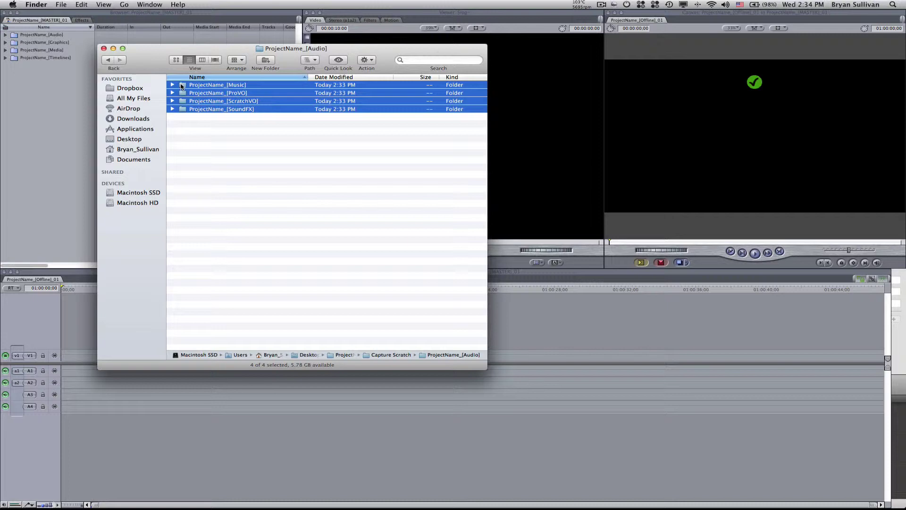
Drag the four audio folders into the ProjectName_[Audio] bin and expand it to verify the sub-bins
left_click_drag(181, 87, 18, 34)
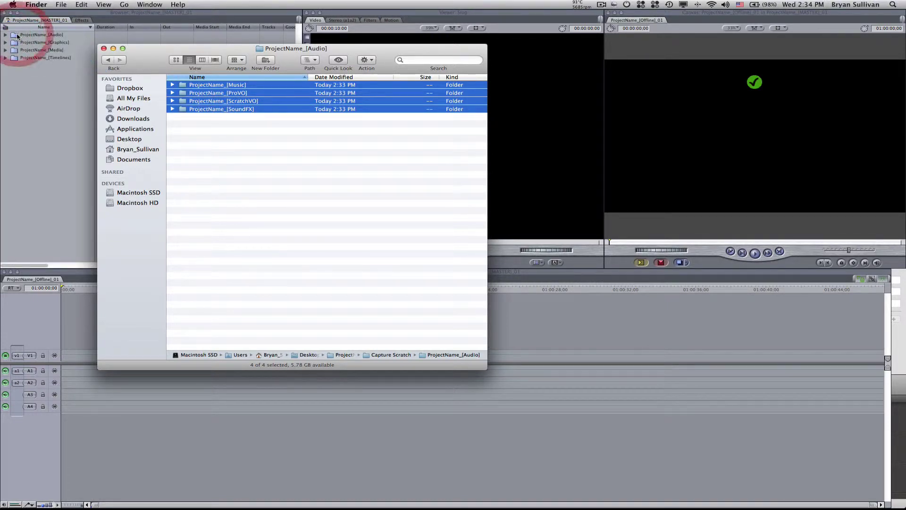
left_click(6, 36)
left_click(6, 36)
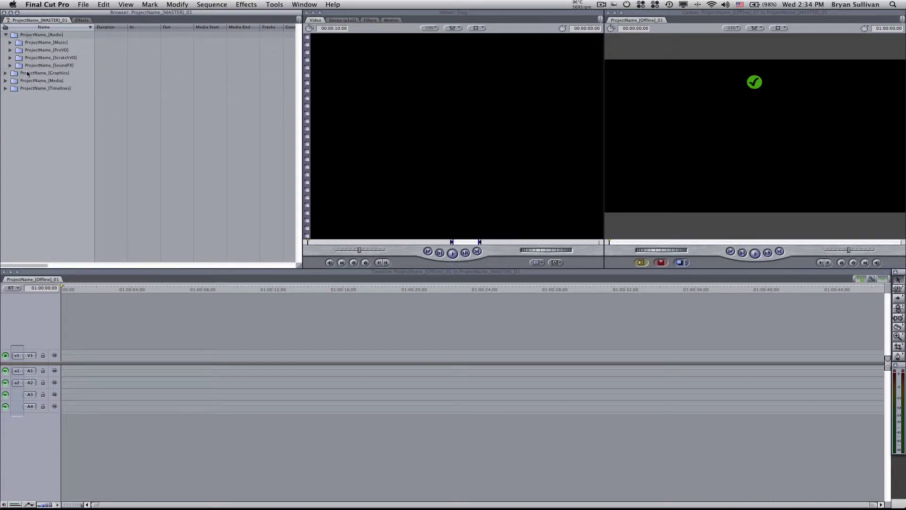
left_click(5, 35)
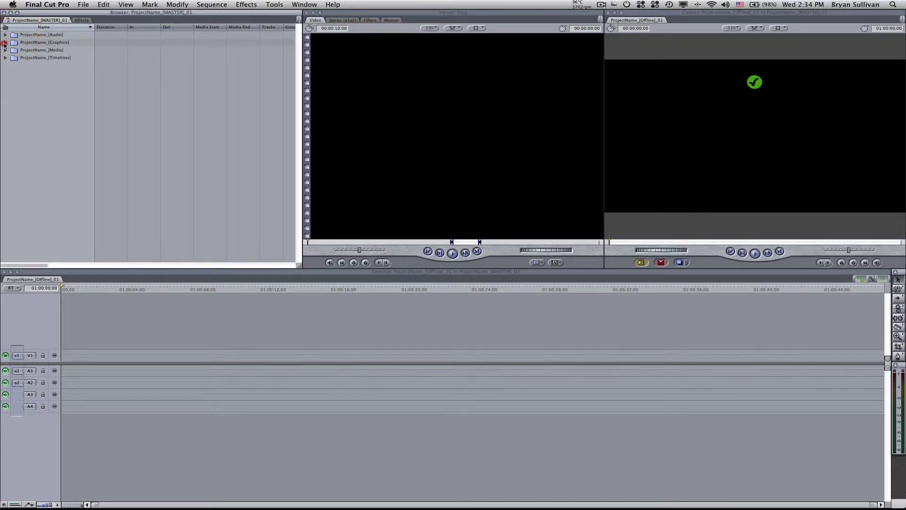
left_click(5, 43)
key("super+Tab")
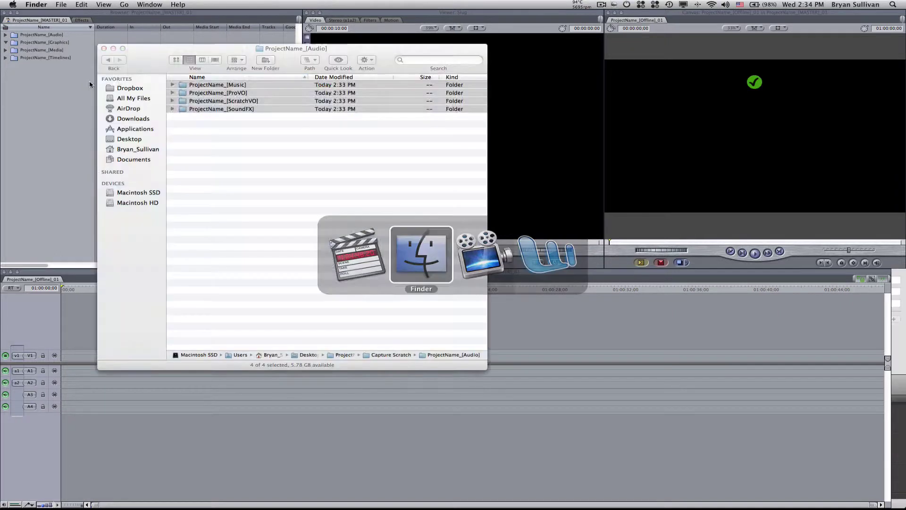
Open ProjectName_[Graphics] and create ProjectName_[FCP>AE] and ProjectName_[AE>FCP] folders inside it
key("super+a")
left_click(110, 60)
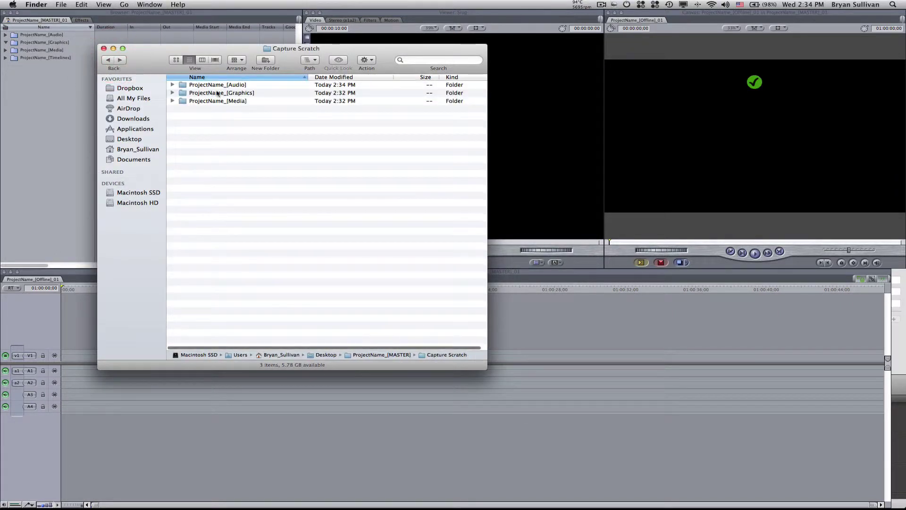
double_click(238, 93)
right_click(204, 111)
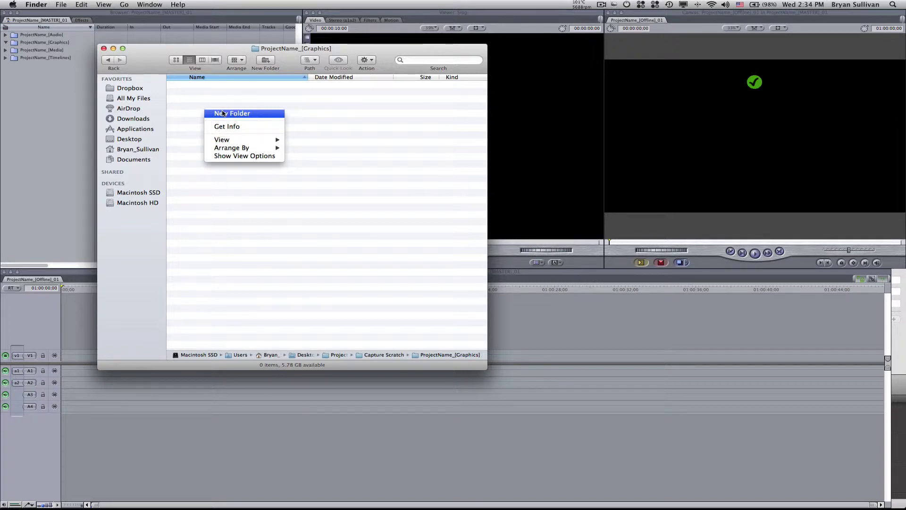
left_click(223, 113)
type("P")
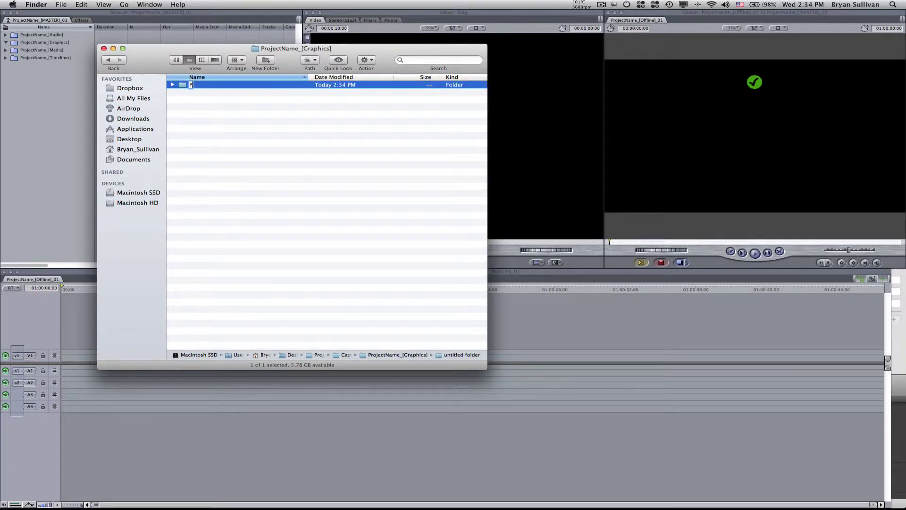
type("rojectName_[FC")
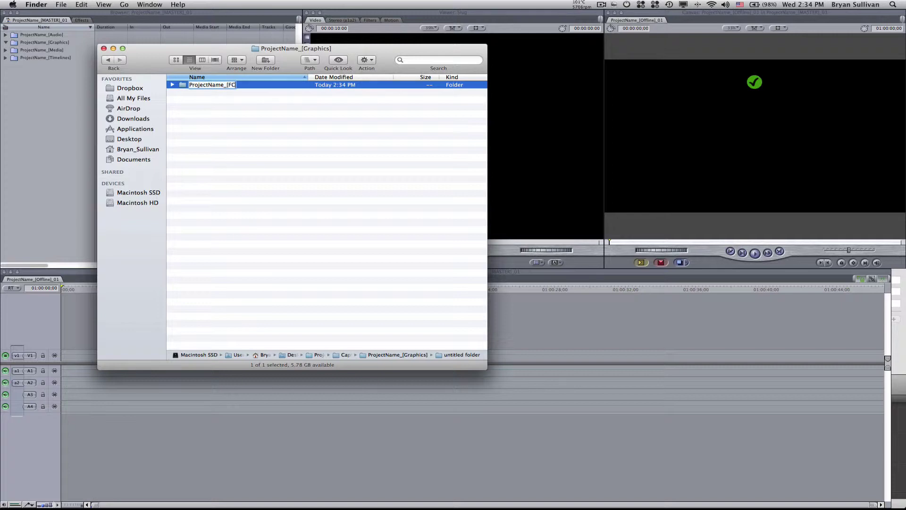
type("P>AE")
left_click(217, 119)
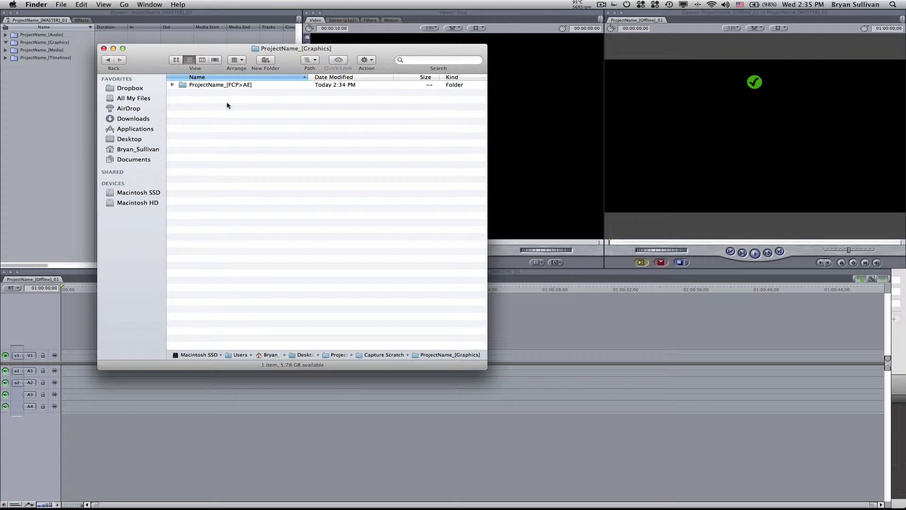
right_click(185, 112)
left_click(206, 112)
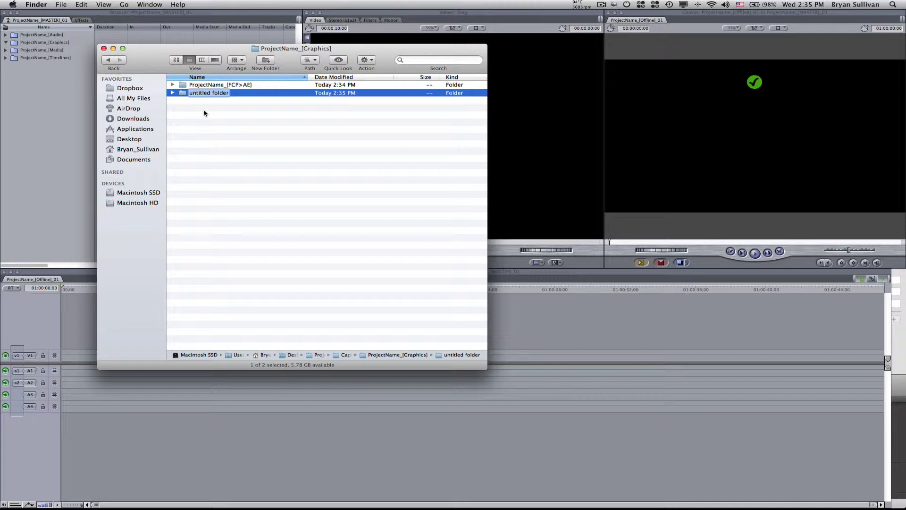
type("ProjectName_[AE>FCP")
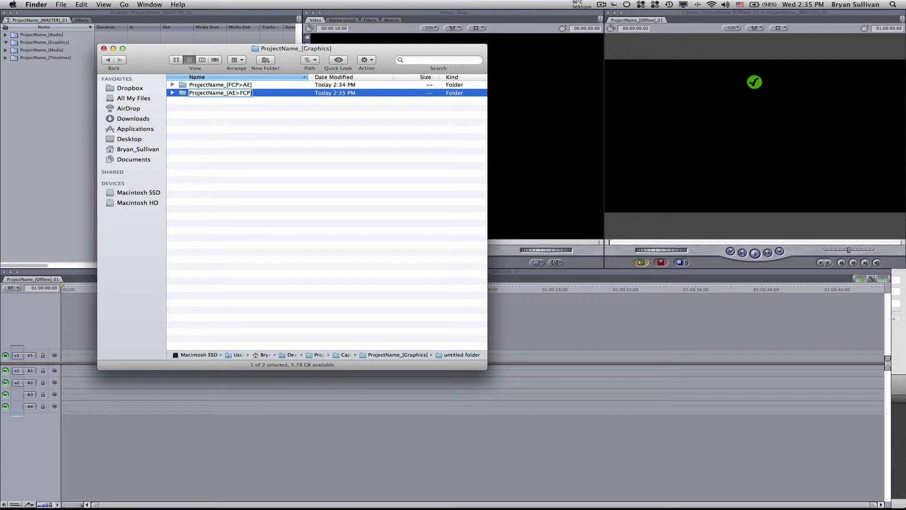
type("]")
left_click(212, 120)
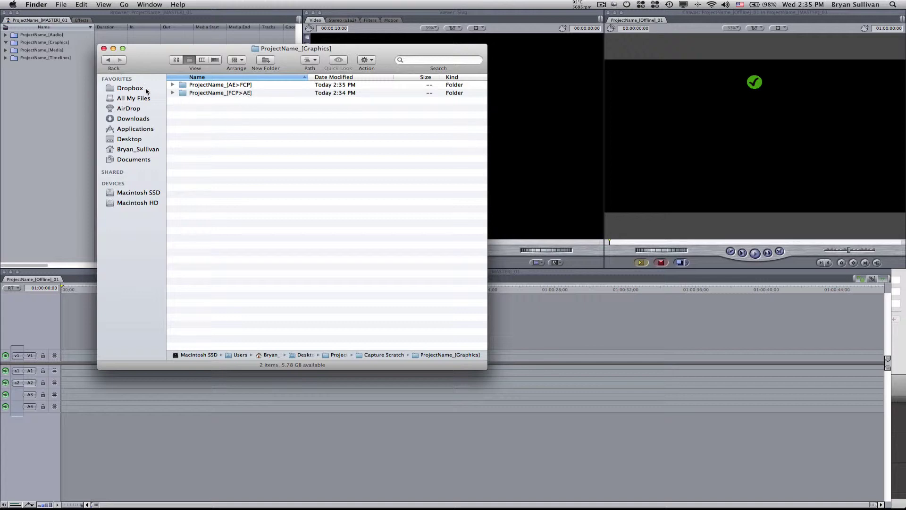
Drag the AE>FCP and FCP>AE folders into the Graphics bin, then expand the Media bin
left_click(233, 87)
left_click(203, 93, "shift")
left_click_drag(203, 92, 47, 45)
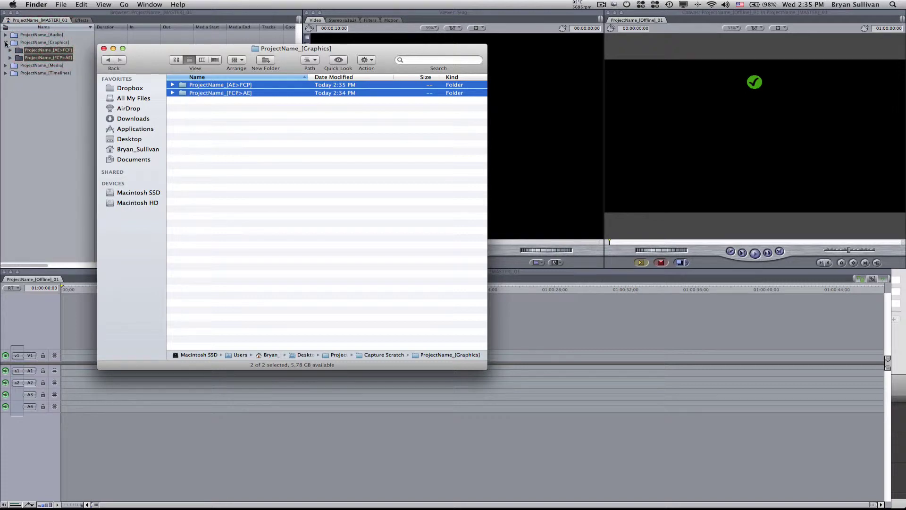
left_click(6, 43)
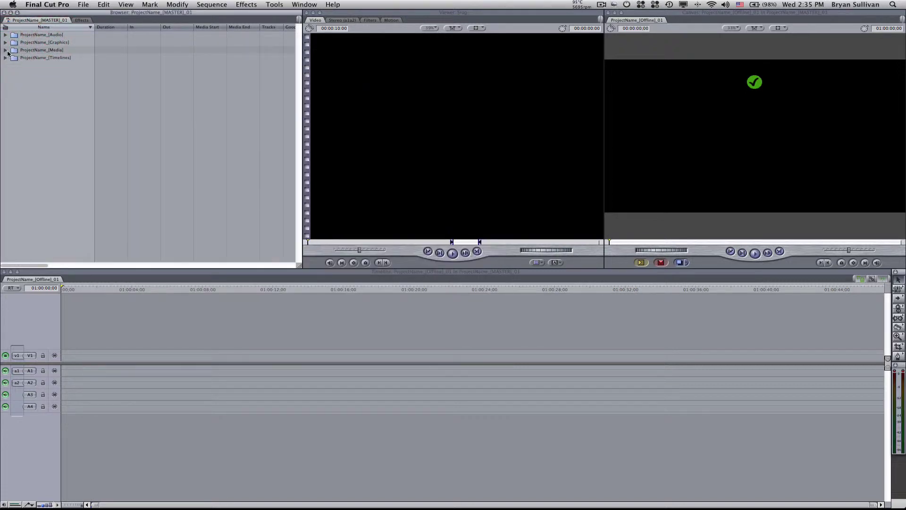
left_click(5, 50)
Return to Finder and navigate back up from Capture Scratch to the ProjectName_[MASTER] folder
key("super+Tab")
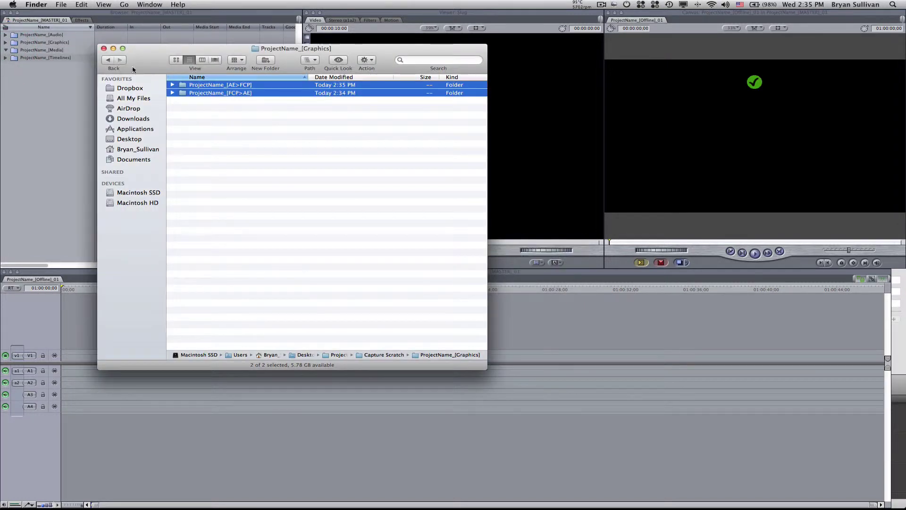
left_click(108, 60)
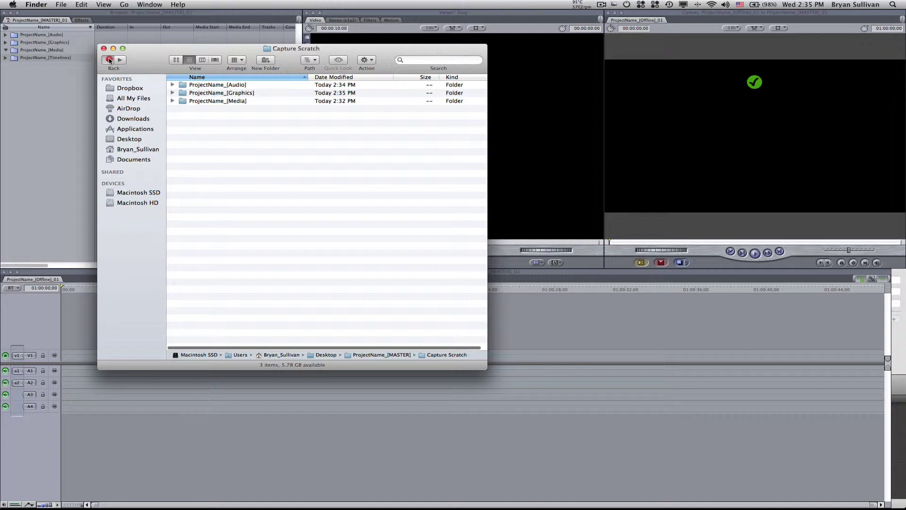
left_click(108, 59)
Open Capture Scratch, then the empty ProjectName_[Media] folder, and bring up its context menu
double_click(200, 94)
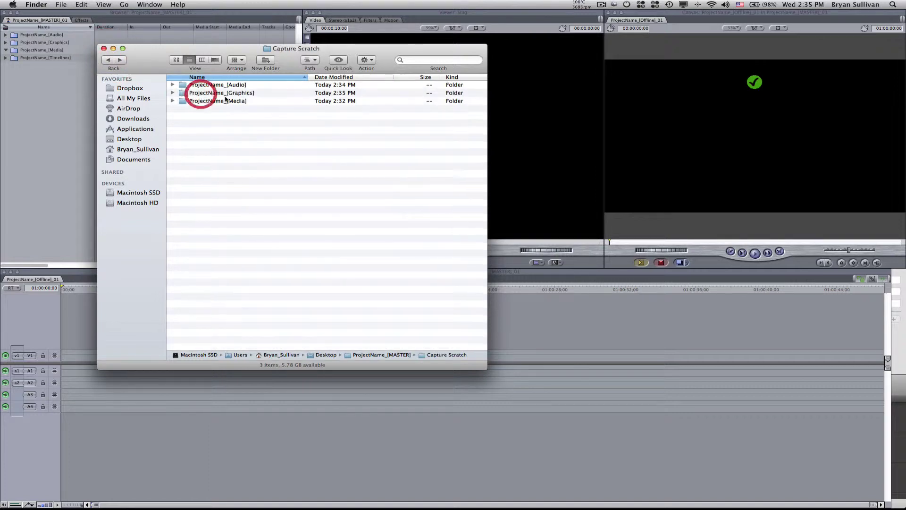
left_click(217, 102)
double_click(217, 102)
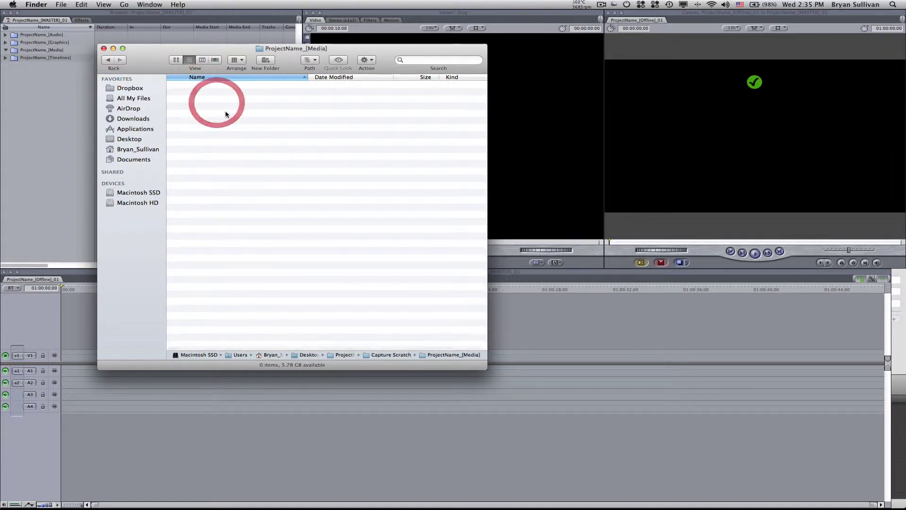
right_click(211, 104)
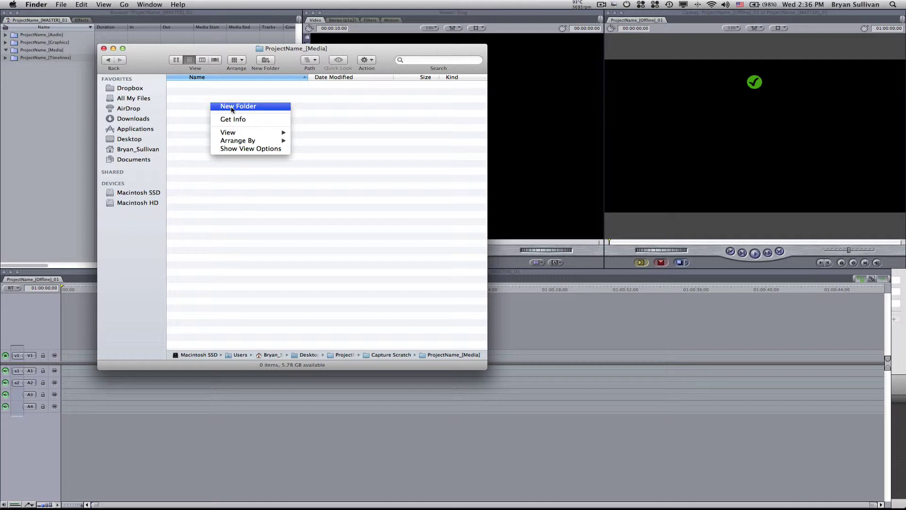
Create the ProjectName_[Canon7D_RAW] and ProjectName_[AppleProRes422]_X01 folders inside Media
left_click(232, 106)
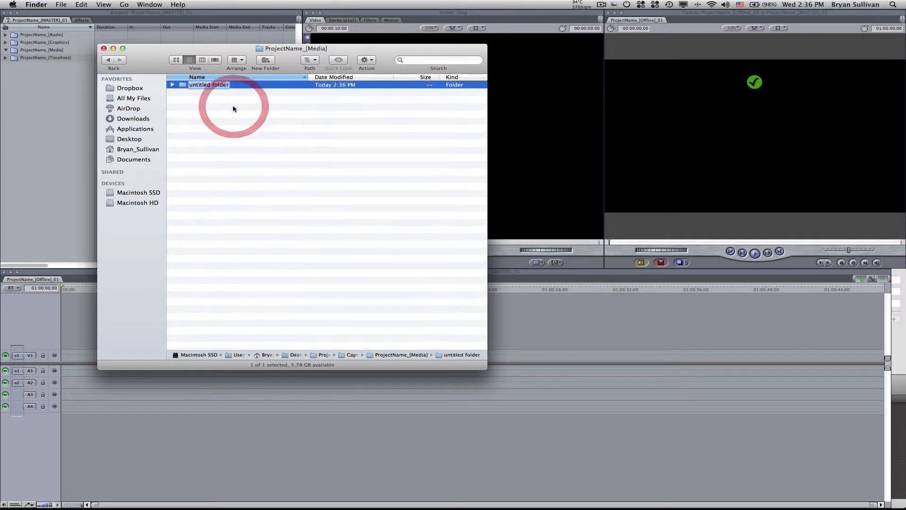
type("Pr")
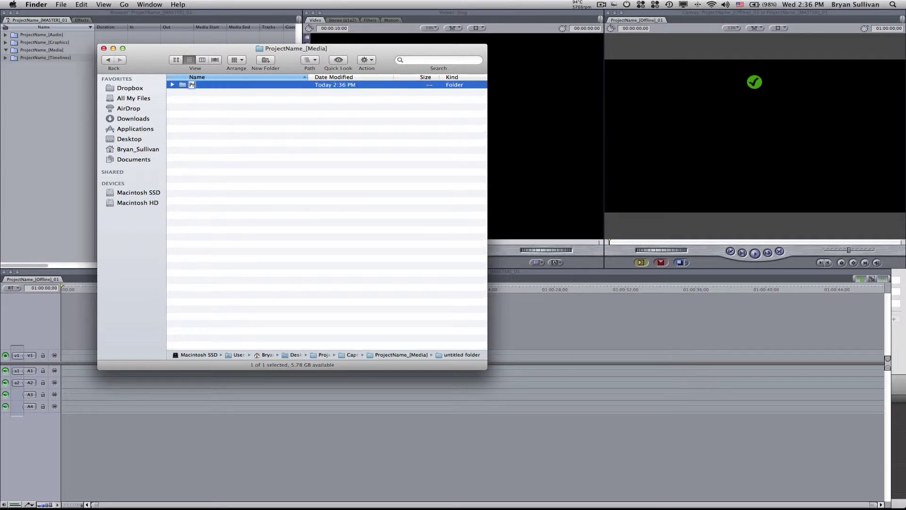
type("ojectName_[Canon7D_RAW")
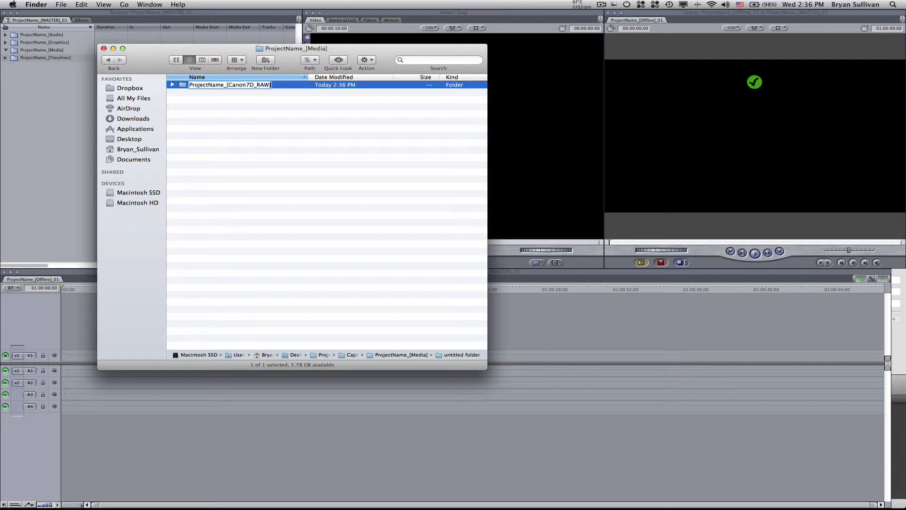
left_click(233, 95)
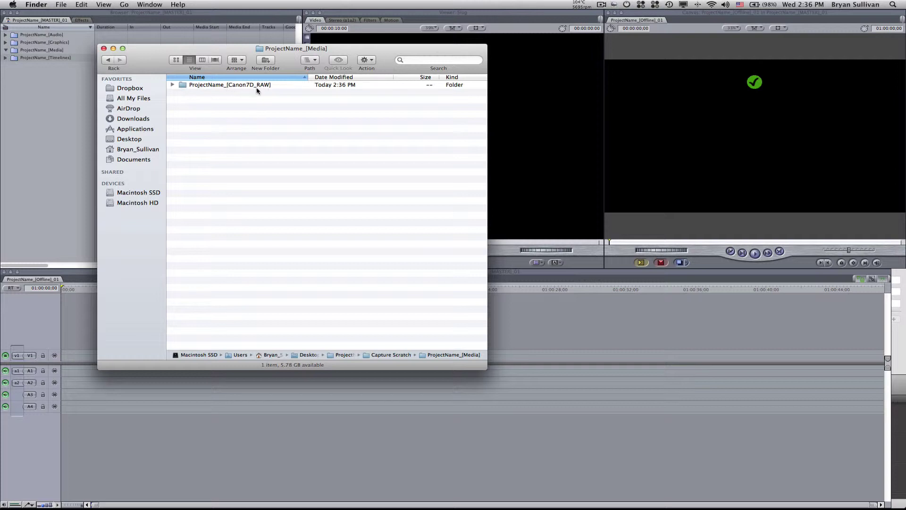
right_click(210, 103)
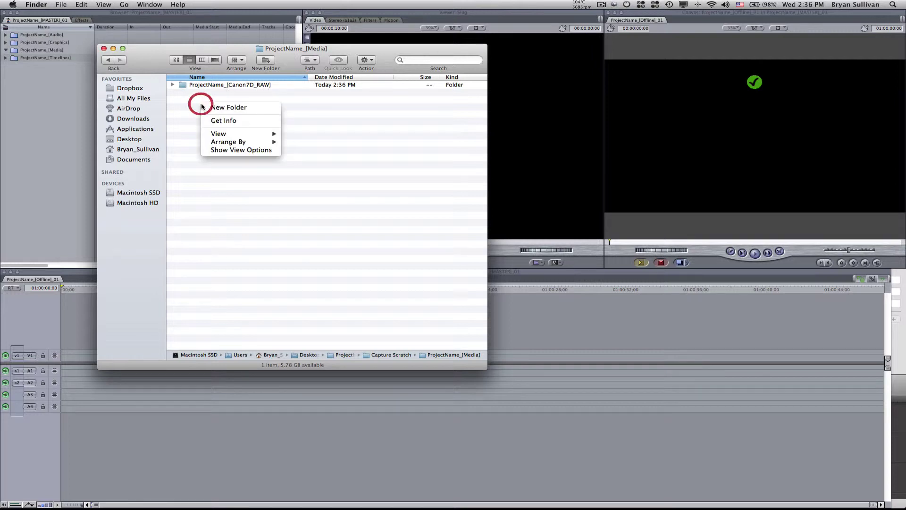
left_click(249, 110)
type("P")
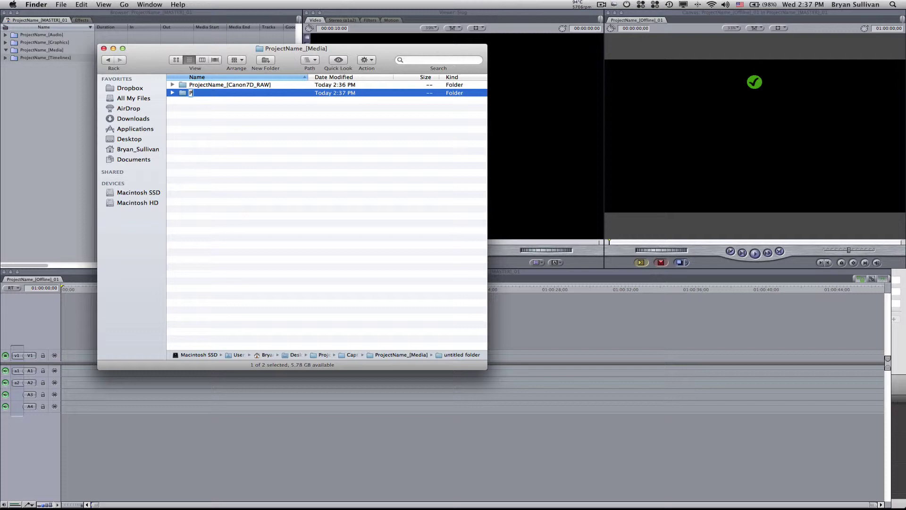
type("rojectName_[ApplePro")
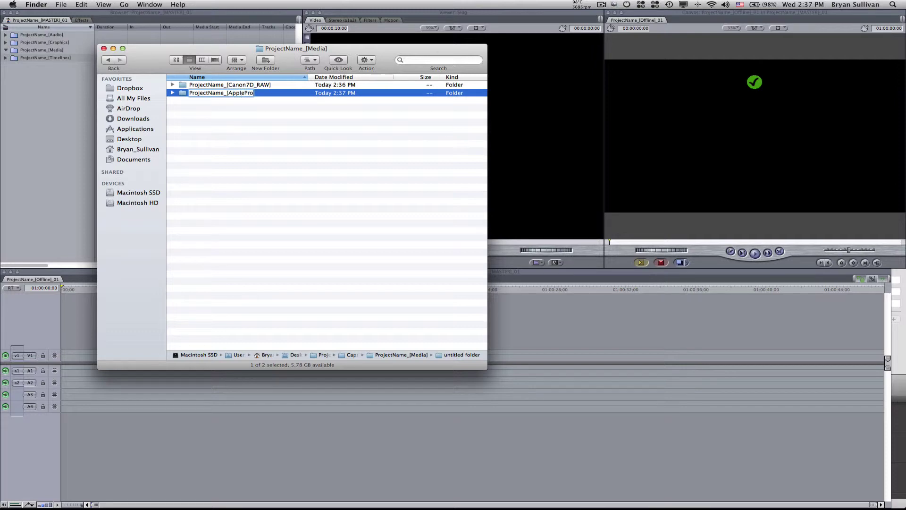
type("Res422]_X01")
left_click(282, 122)
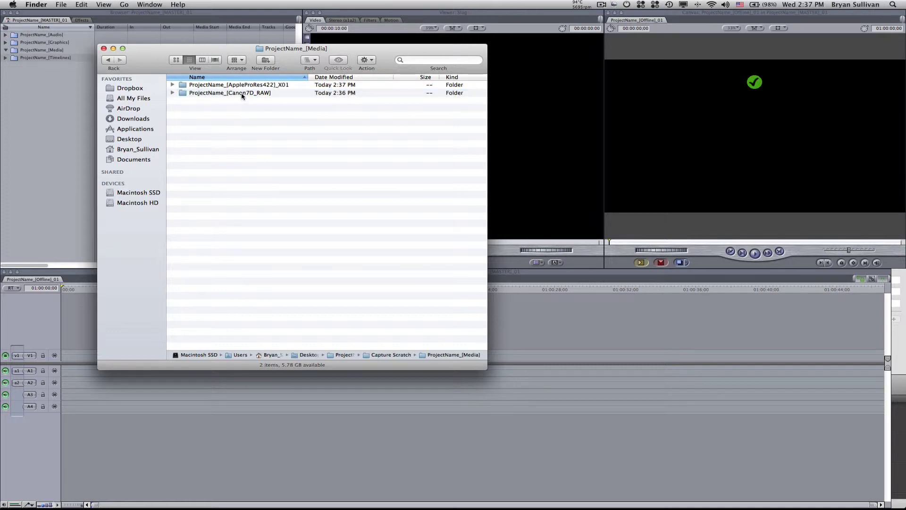
Drag the ProjectName_[AppleProRes422]_X01 folder from Finder into the Media bin, then collapse the bin
left_click(259, 86)
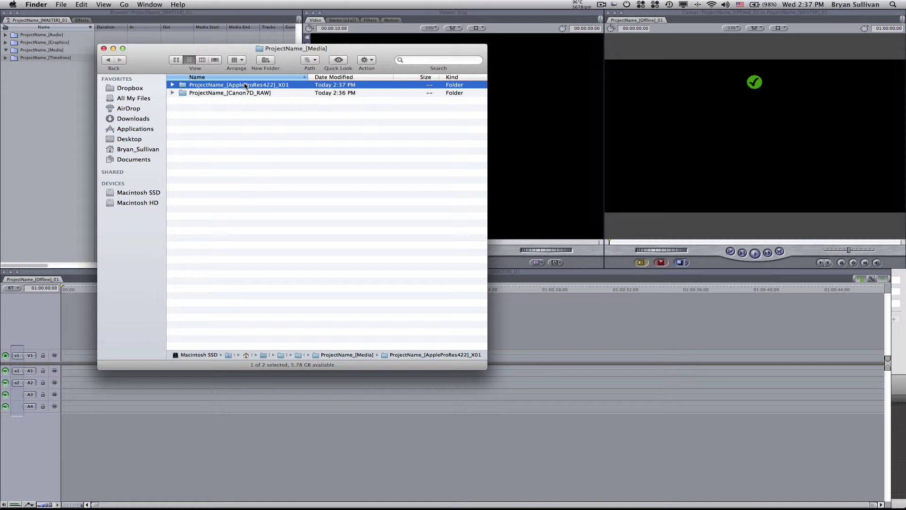
left_click_drag(182, 85, 31, 51)
left_click(44, 122)
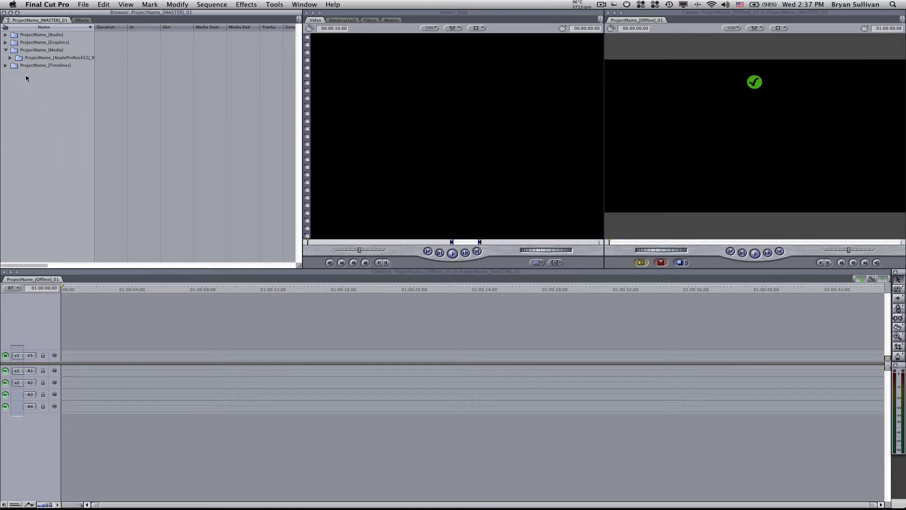
left_click(5, 50)
Expand the Timelines bin and duplicate the ProjectName_[Offline]_01 sequence
left_click(6, 58)
double_click(18, 65)
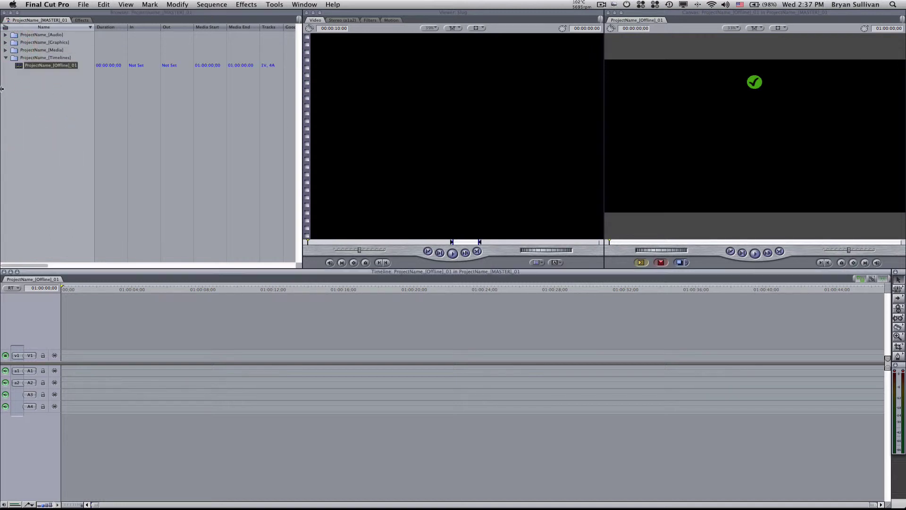
right_click(46, 63)
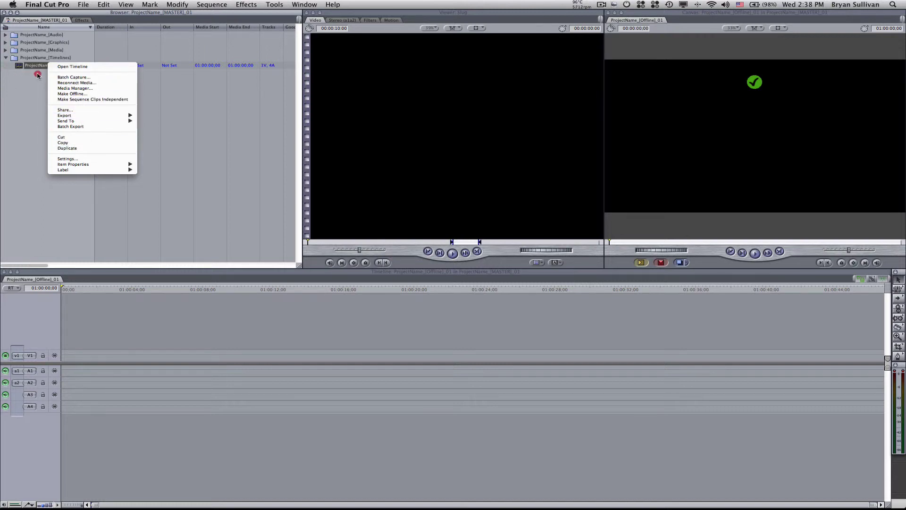
left_click(85, 148)
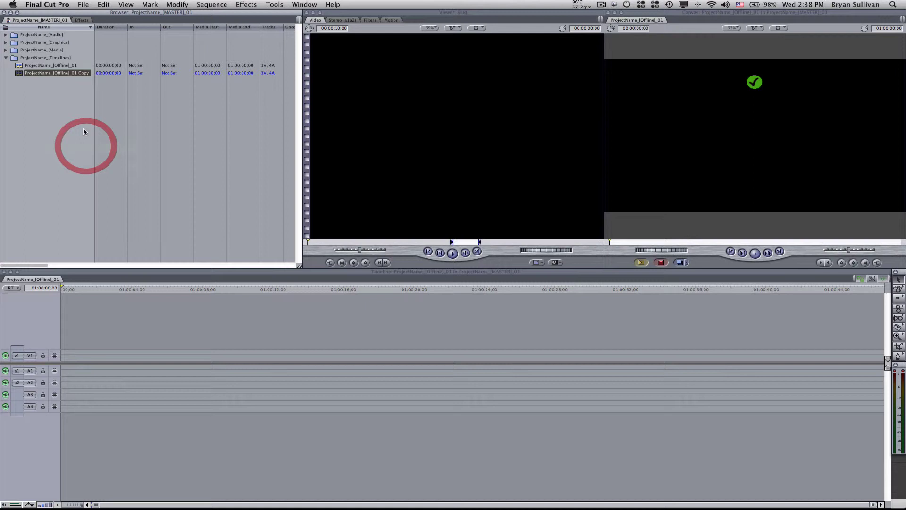
Rename the copied sequence to ProjectName_[Apple_ProRes422]_X01
left_click(64, 73)
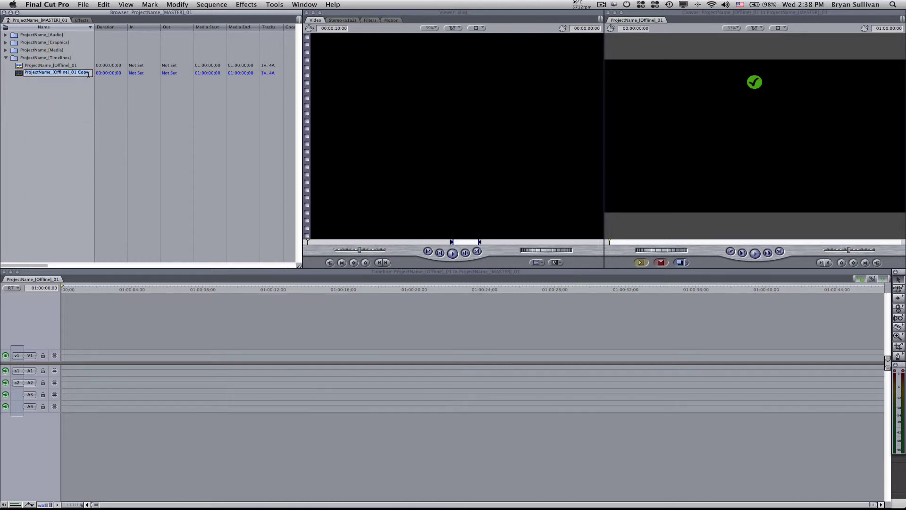
left_click_drag(90, 72, 53, 72)
type("Ap")
type("_X01")
left_click(47, 99)
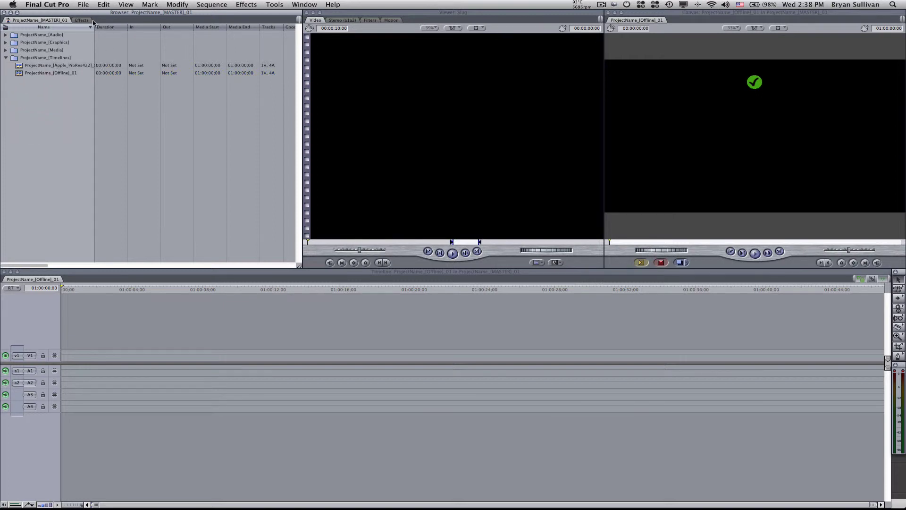
Widen the Name column to show full names and reselect the ProRes sequence
left_click_drag(94, 27, 115, 27)
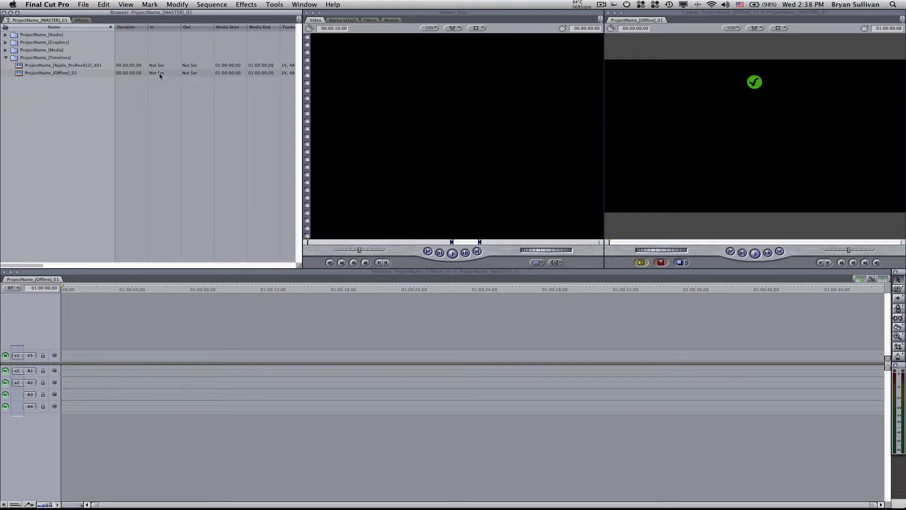
left_click(59, 74)
left_click(36, 67)
Open the ProjectName_[Apple_ProRes422]_X01 sequence in the Timeline, playhead at 01:00:06;12
left_click(63, 67)
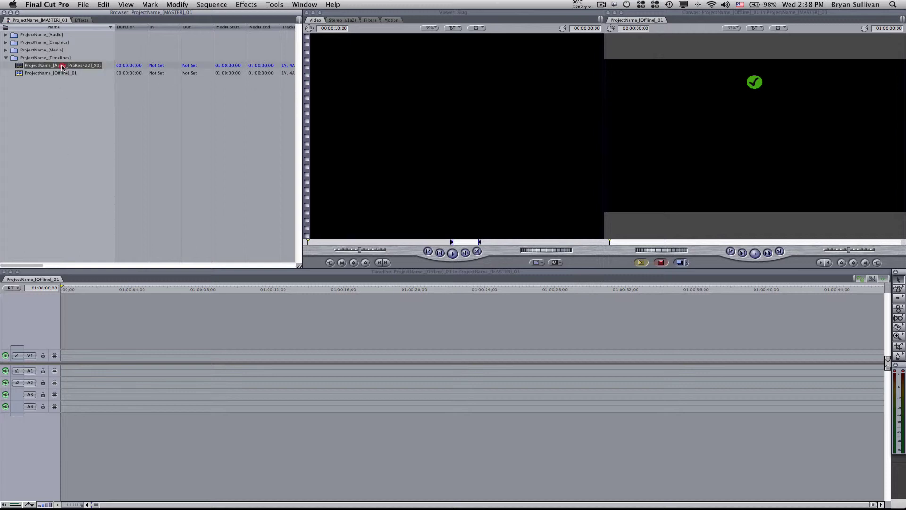
double_click(63, 67)
left_click(160, 288)
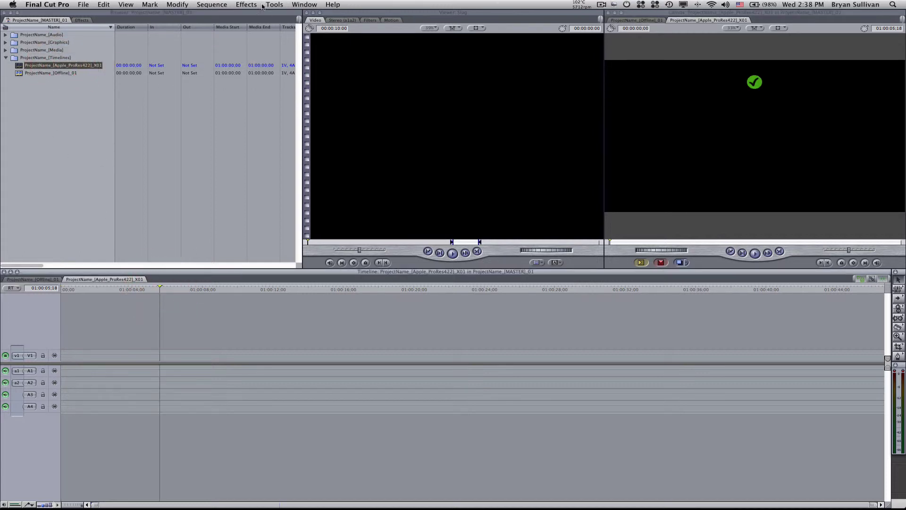
left_click(174, 288)
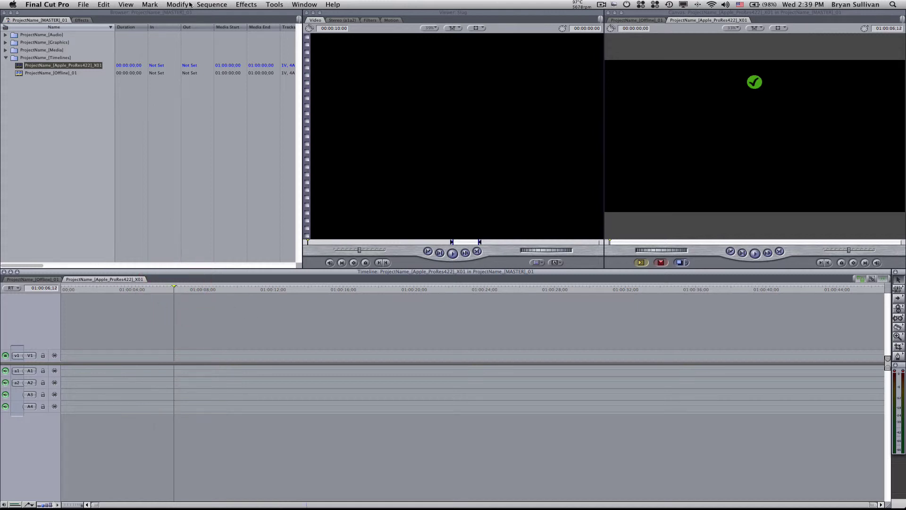
In Sequence Settings, set the video compressor to Apple ProRes 422
left_click(214, 4)
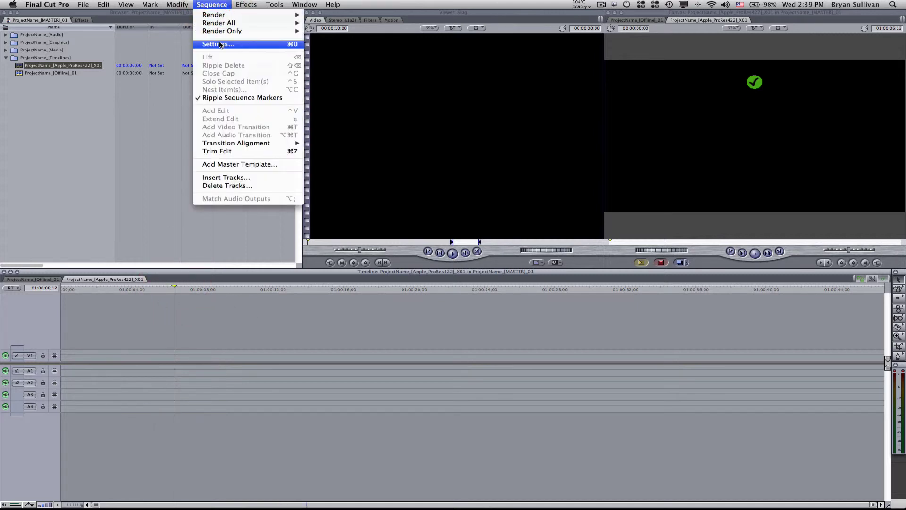
left_click(220, 45)
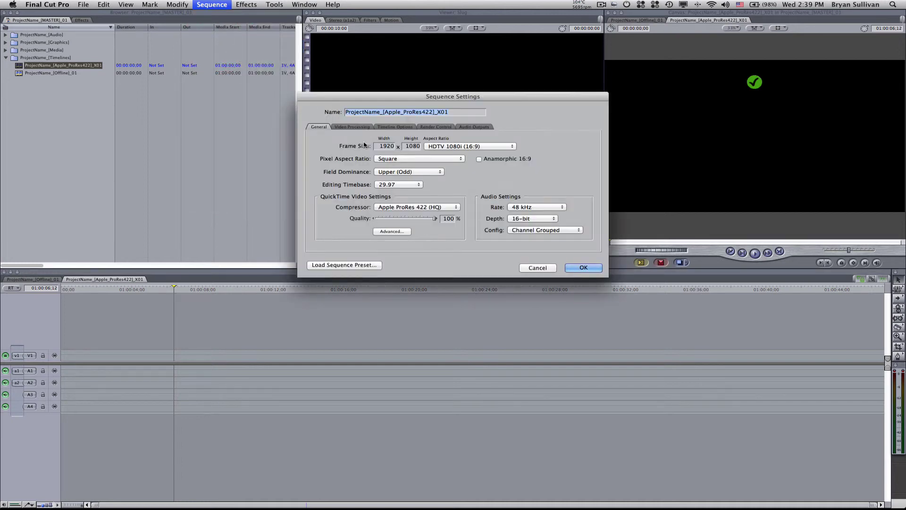
left_click(398, 208)
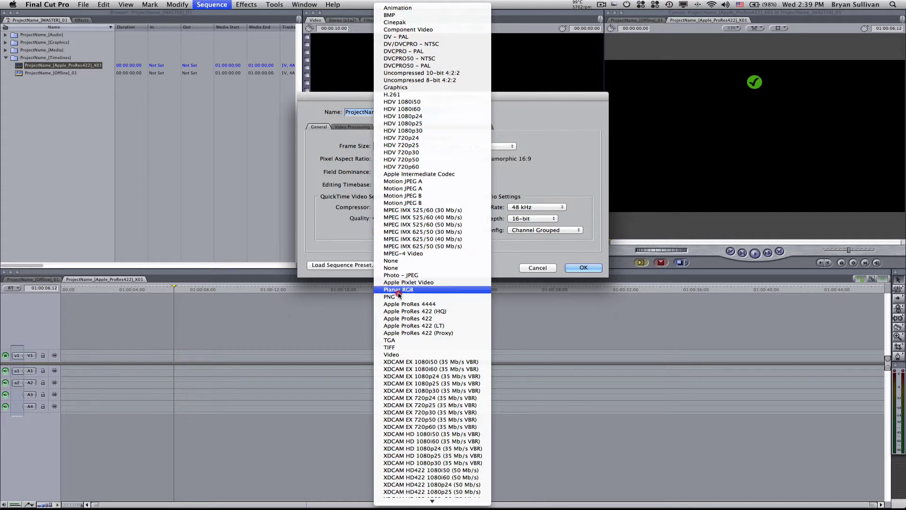
mouse_move(411, 500)
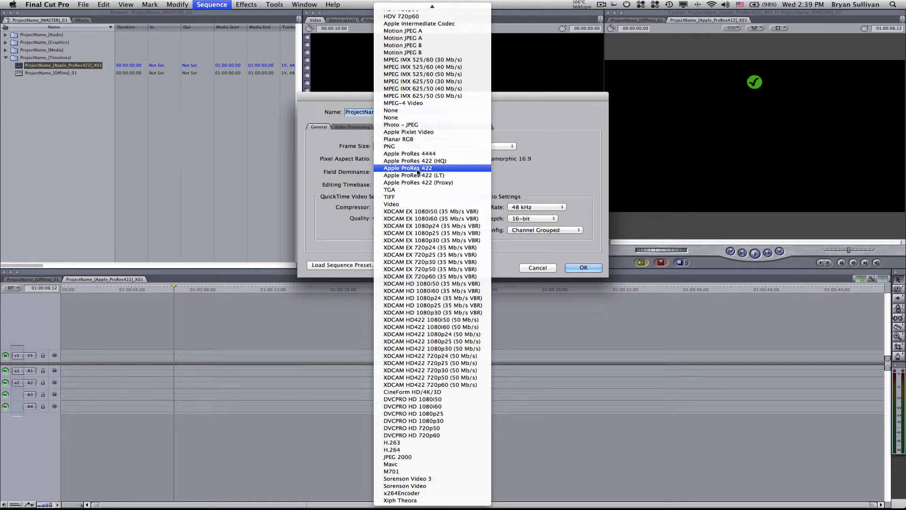
left_click(418, 169)
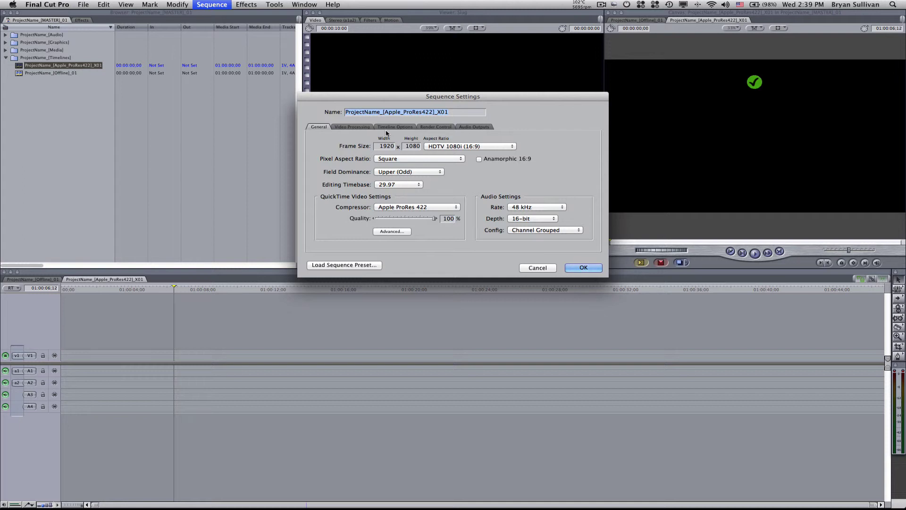
Set the sequence's starting timecode to 00:00:00;00 in Timeline Options
left_click(356, 127)
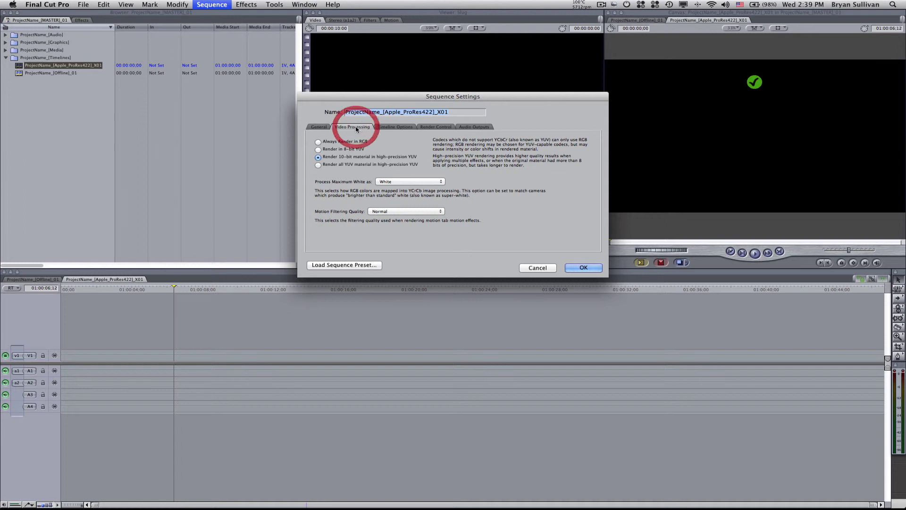
left_click(406, 128)
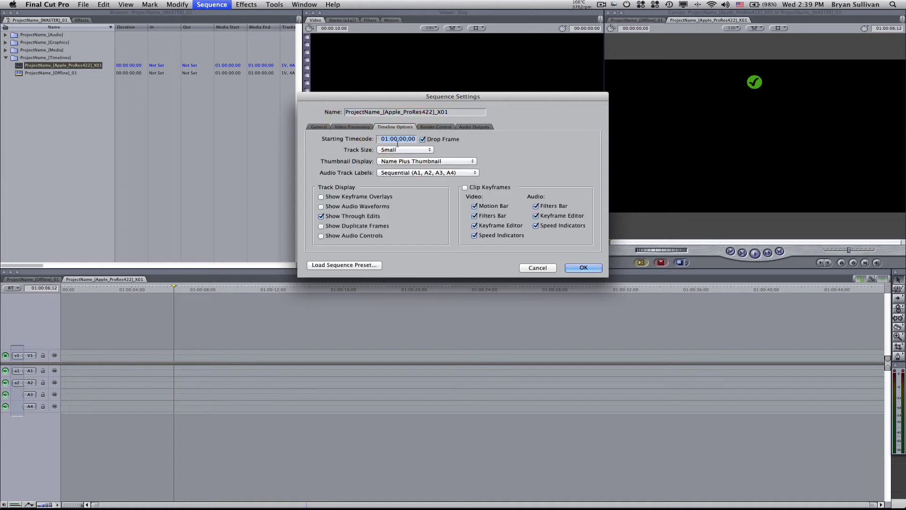
left_click(387, 140)
key("BackSpace")
Set the render codec to Apple ProRes 422 and apply the sequence settings
left_click(438, 127)
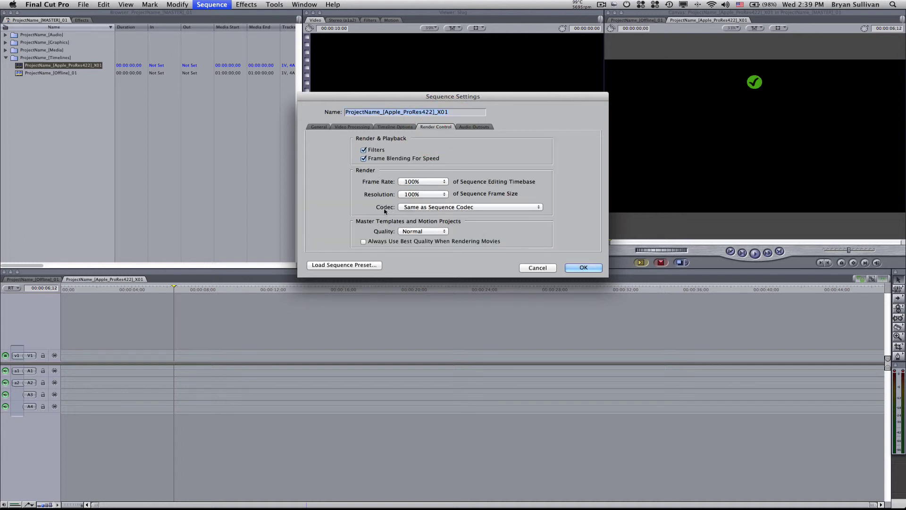
left_click(442, 208)
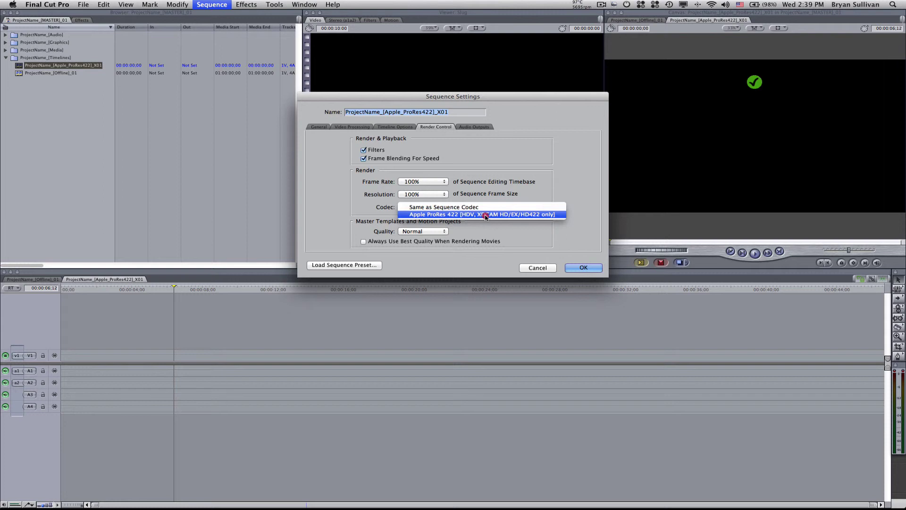
left_click(537, 217)
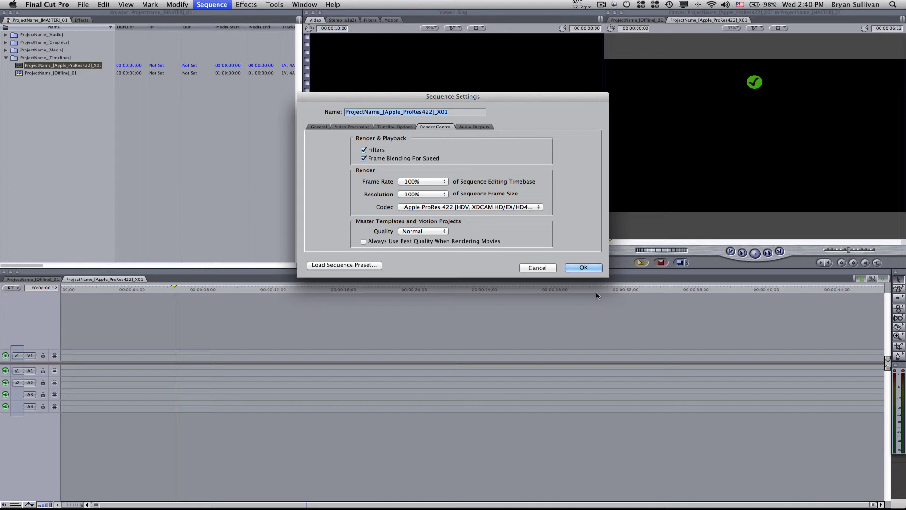
left_click(587, 267)
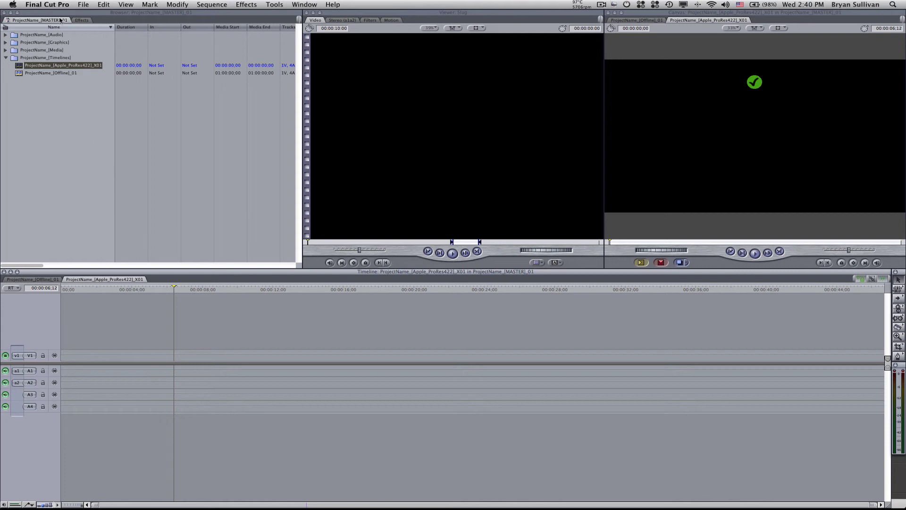
left_click(47, 5)
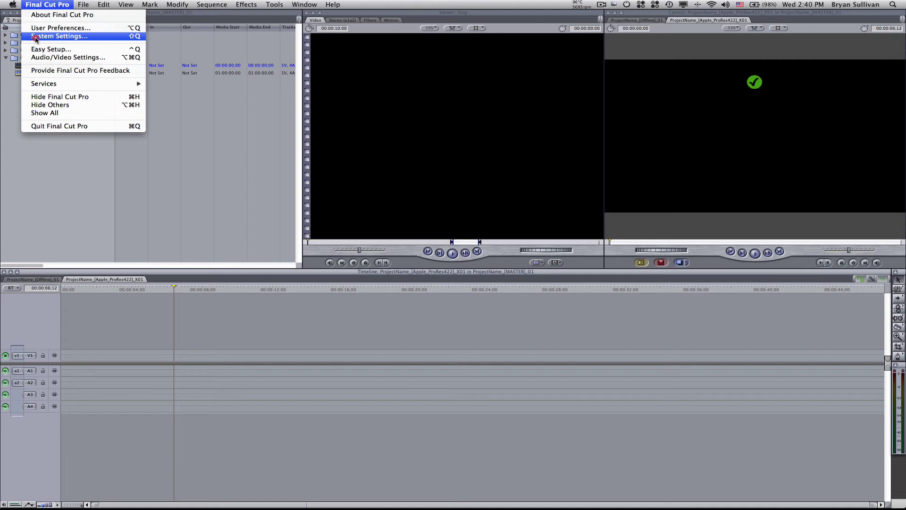
left_click(53, 37)
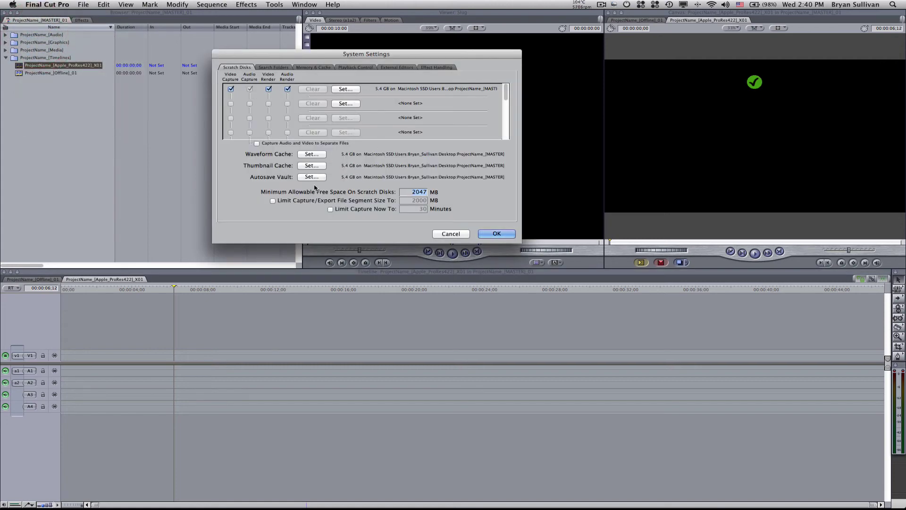
left_click(505, 236)
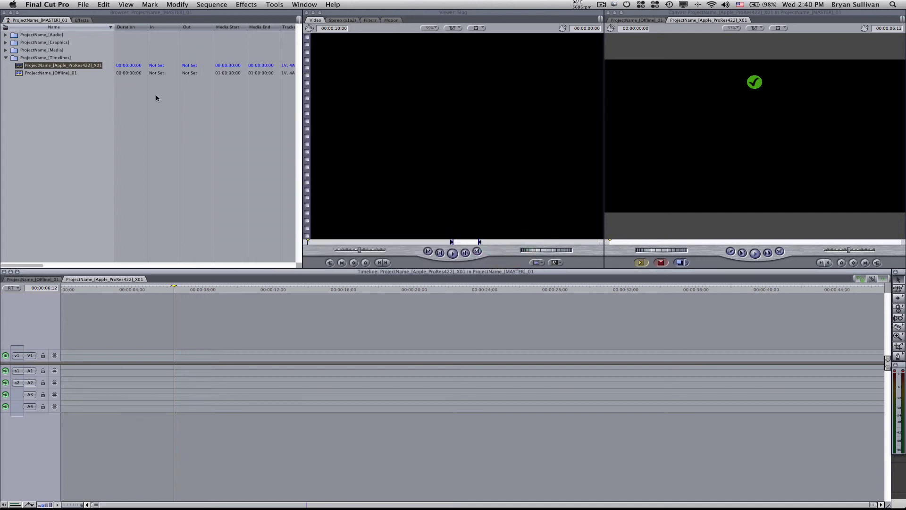
left_click(61, 3)
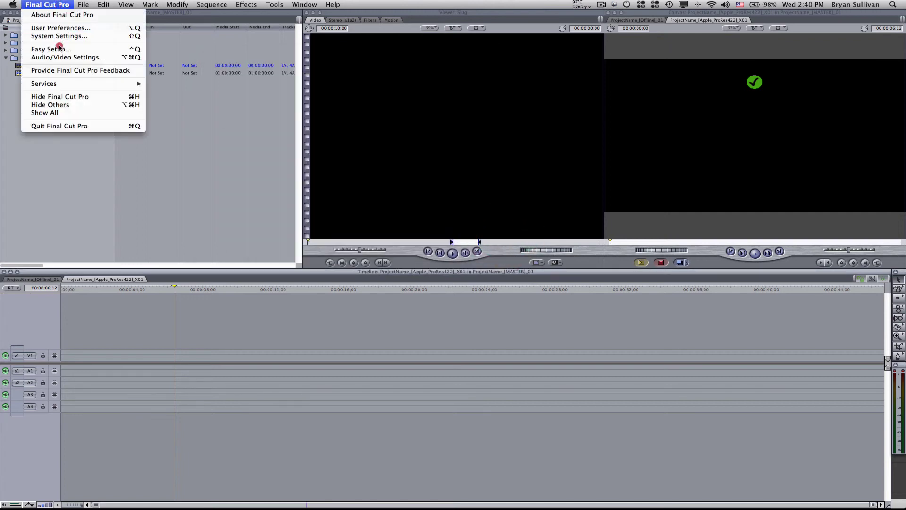
Show the Audio/Video Settings summary with the Apple ProRes 422 1920x1080 60i 48 kHz preset
left_click(63, 58)
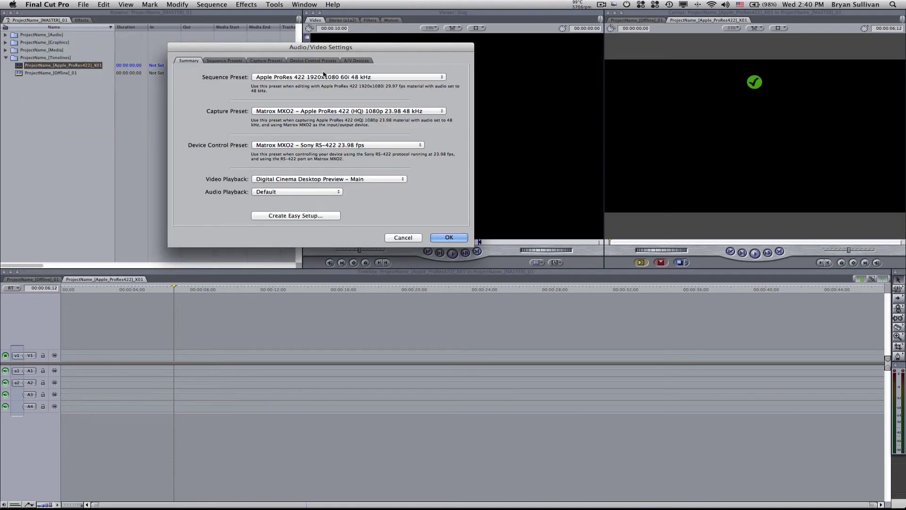